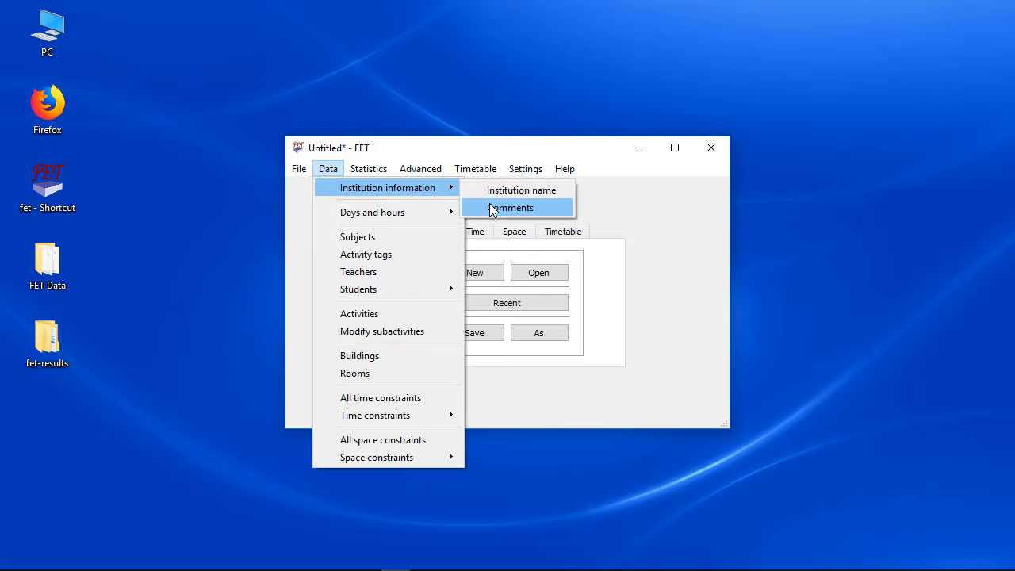
Clear the text of the institution's comments and save the empty comment
left_click(489, 203)
key("BackSpace")
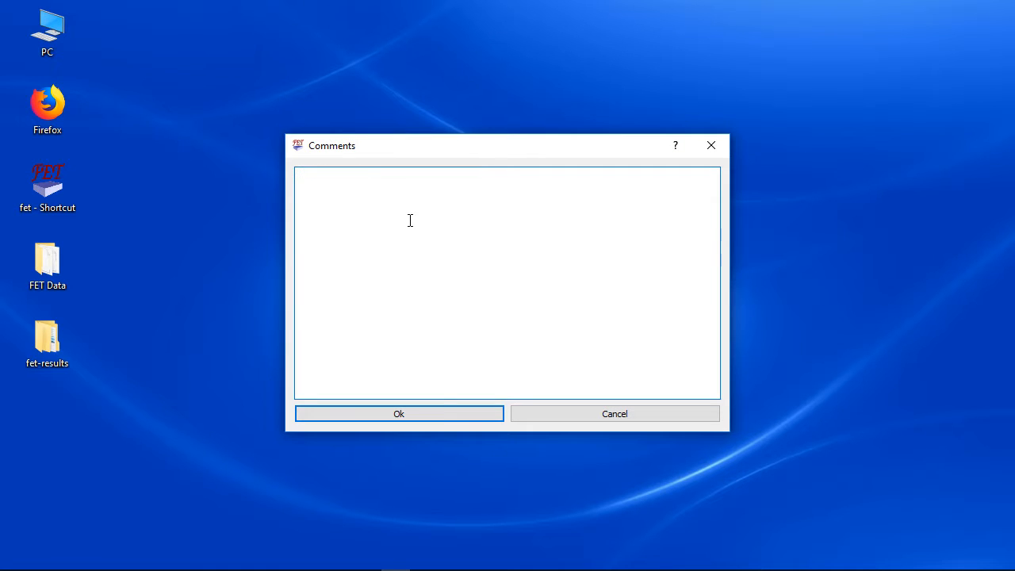
left_click(434, 417)
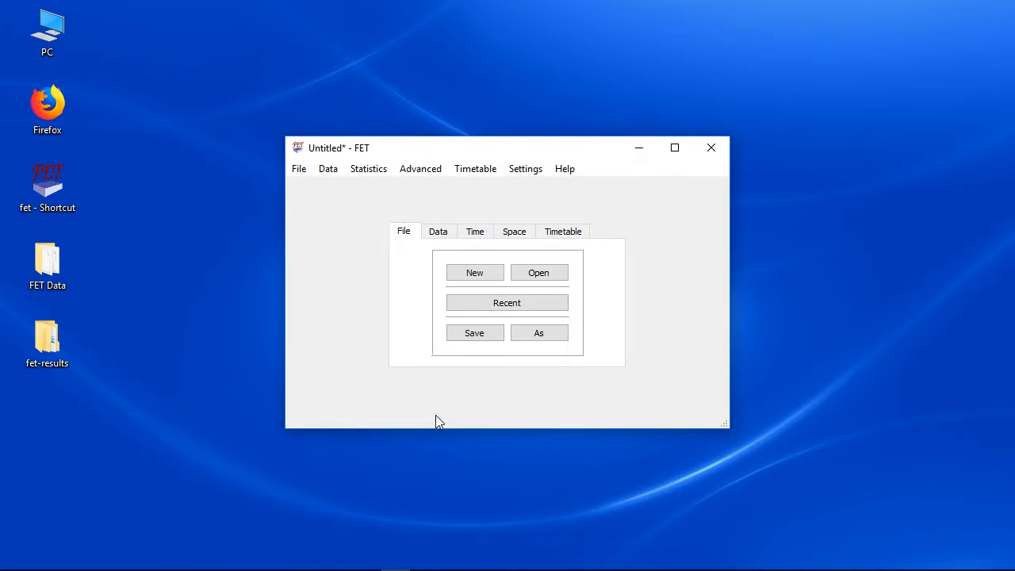
Review the days per week and accept 5 working days, Monday to Friday
left_click(328, 170)
mouse_move(349, 212)
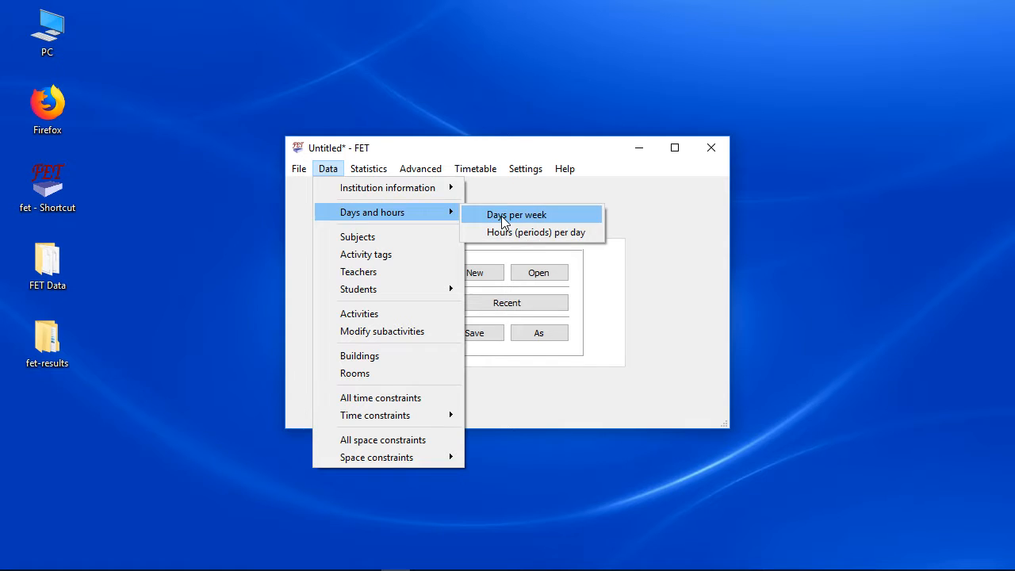
left_click(501, 215)
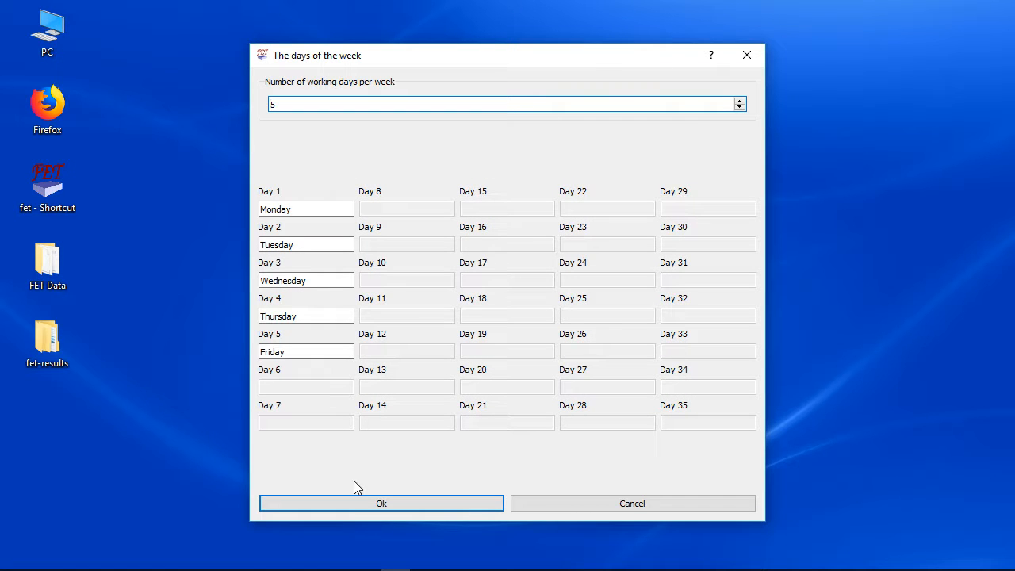
left_click(362, 504)
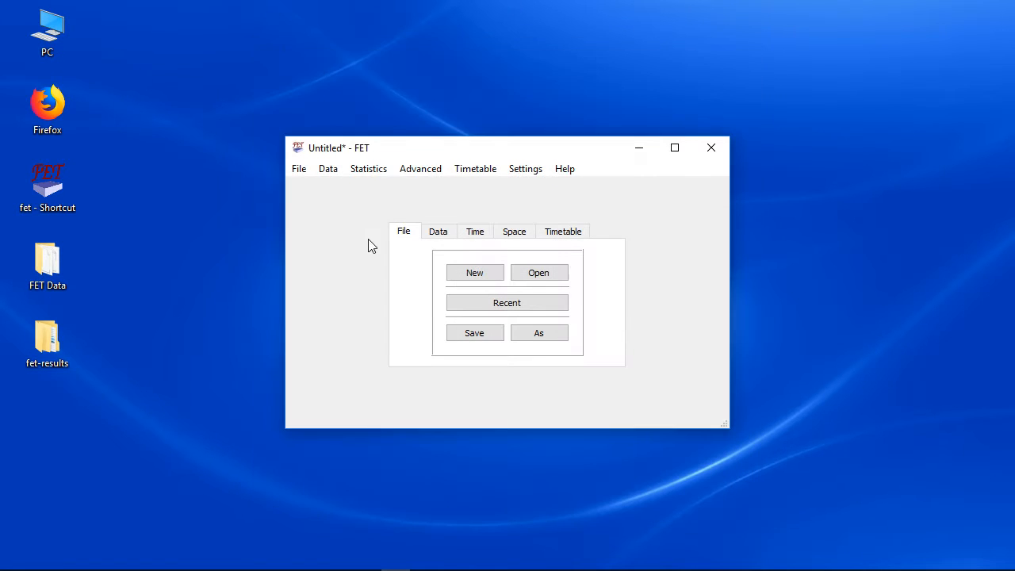
In the hours per day settings, rename hours 1 to 6 as 1, 2, 3, 4, 5 and 6
left_click(334, 171)
mouse_move(434, 222)
left_click(524, 233)
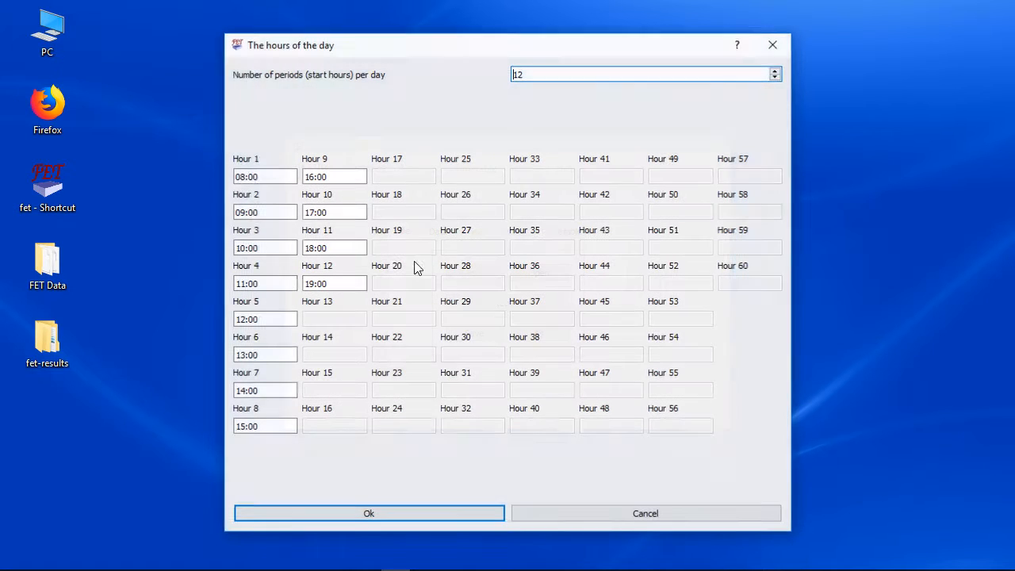
left_click_drag(295, 178, 231, 177)
type("1")
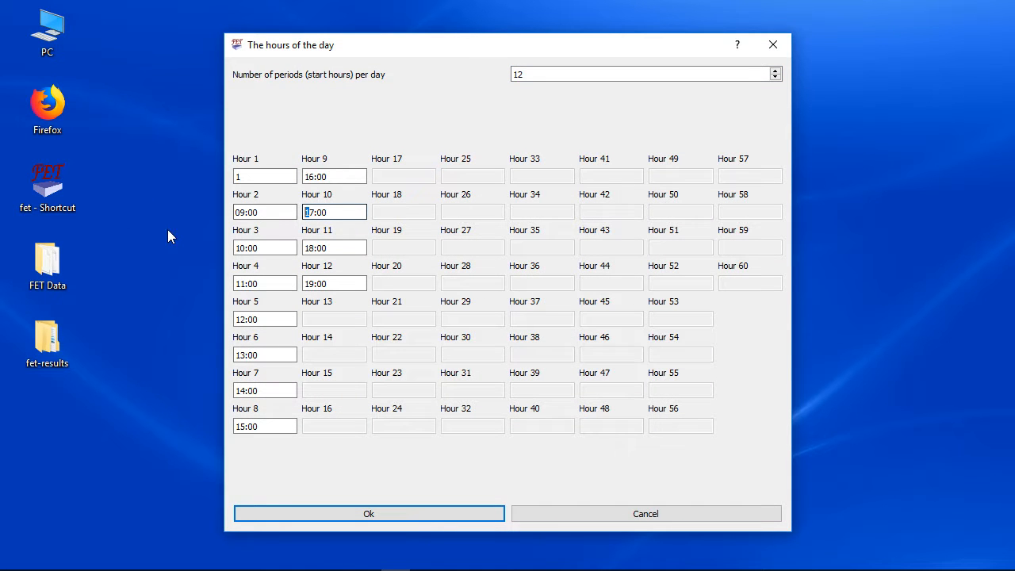
left_click(284, 211)
left_click_drag(285, 210, 231, 211)
type("2")
left_click_drag(295, 247, 231, 247)
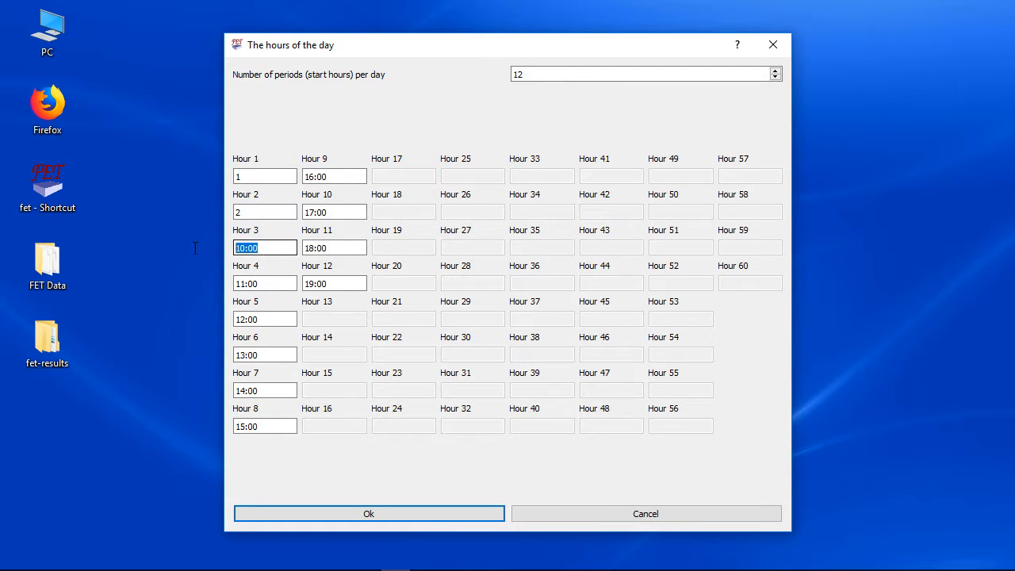
type("3")
left_click_drag(280, 282, 214, 288)
type("4")
left_click_drag(272, 319, 232, 319)
type("5")
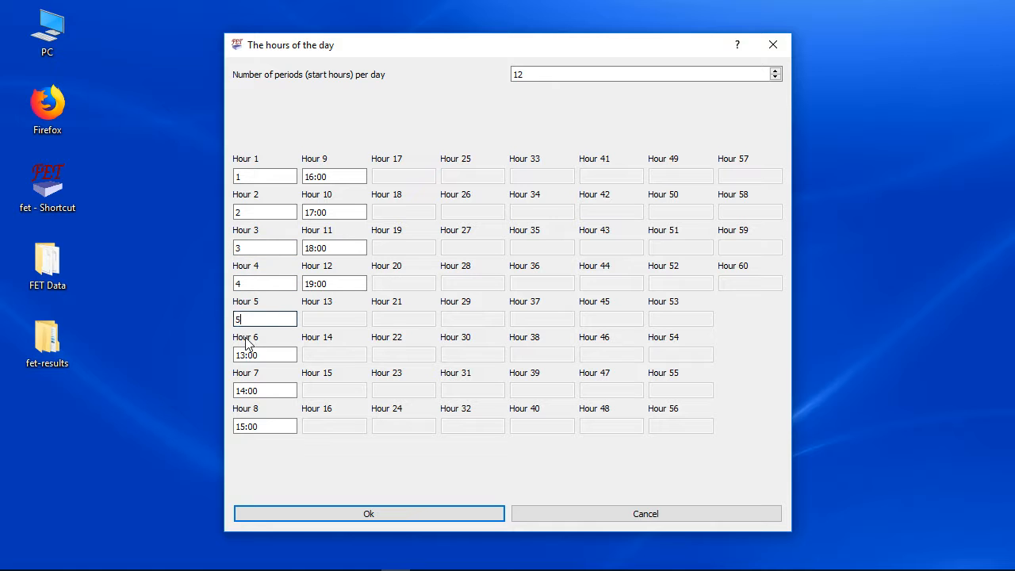
left_click_drag(236, 354, 283, 354)
type("6")
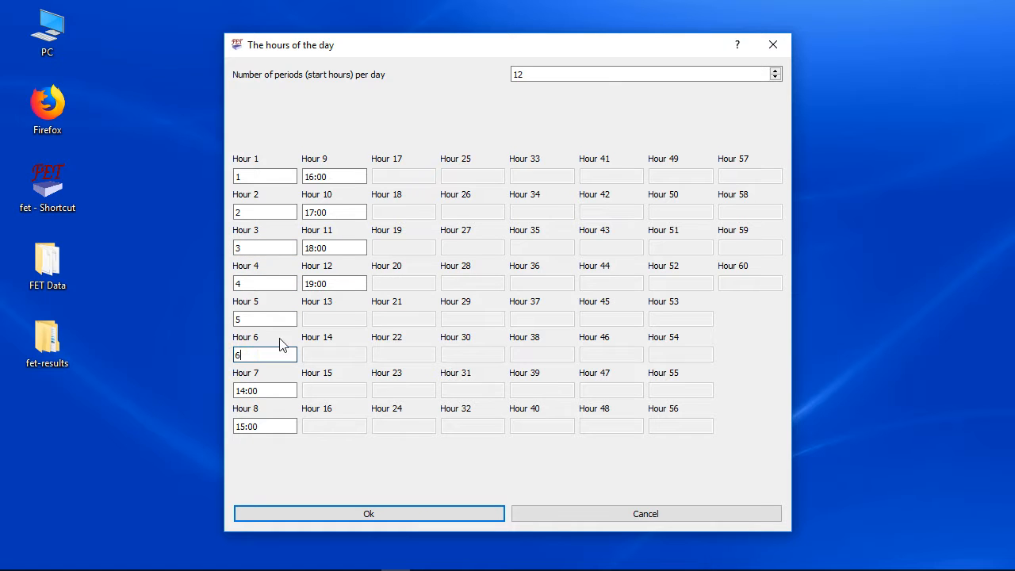
Set the number of periods per day to 6 and accept the hours settings
left_click(775, 72)
left_click(774, 72)
left_click(774, 71)
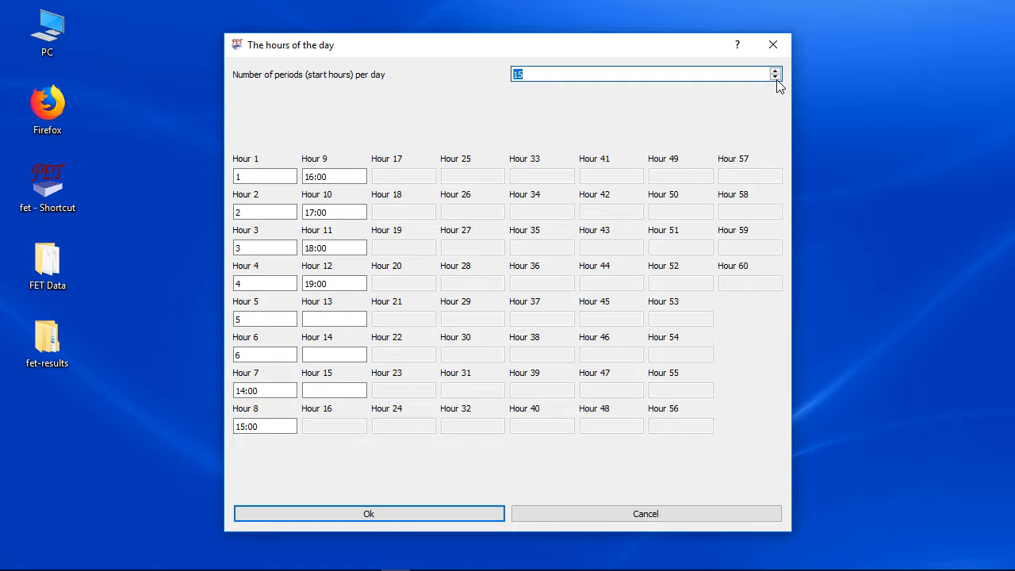
left_click(776, 78)
left_click(776, 78)
left_click(776, 77)
left_click(776, 78)
left_click(776, 78)
left_click(776, 77)
left_click(776, 77)
left_click(776, 77)
left_click(776, 78)
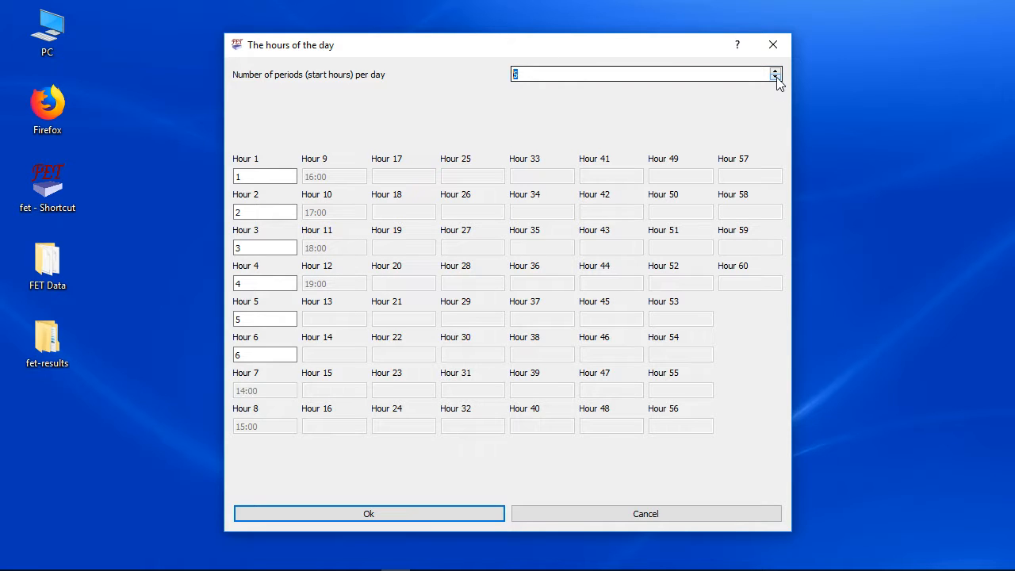
left_click(354, 515)
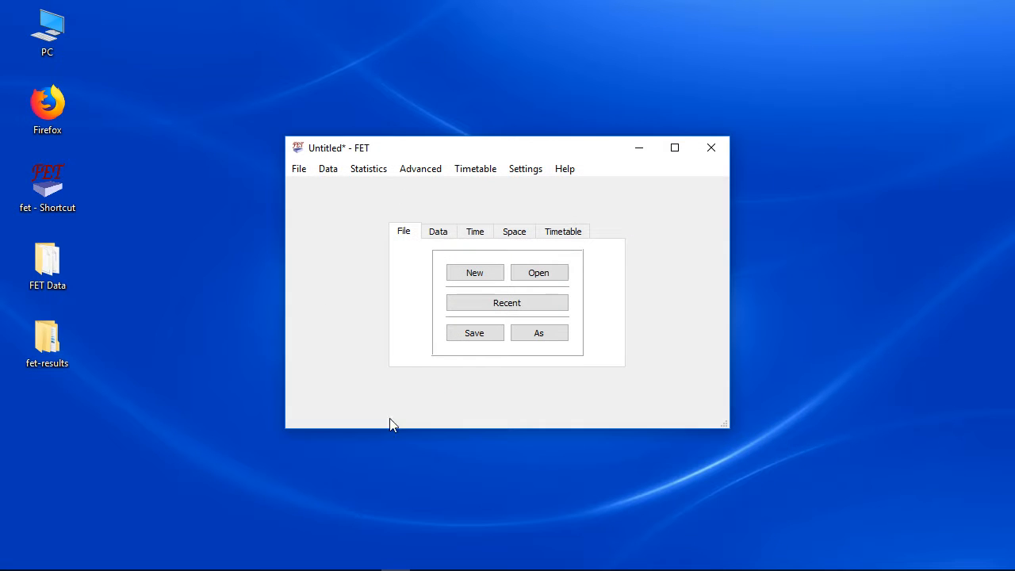
Add the subjects Sports and Maths to the subject list
left_click(328, 169)
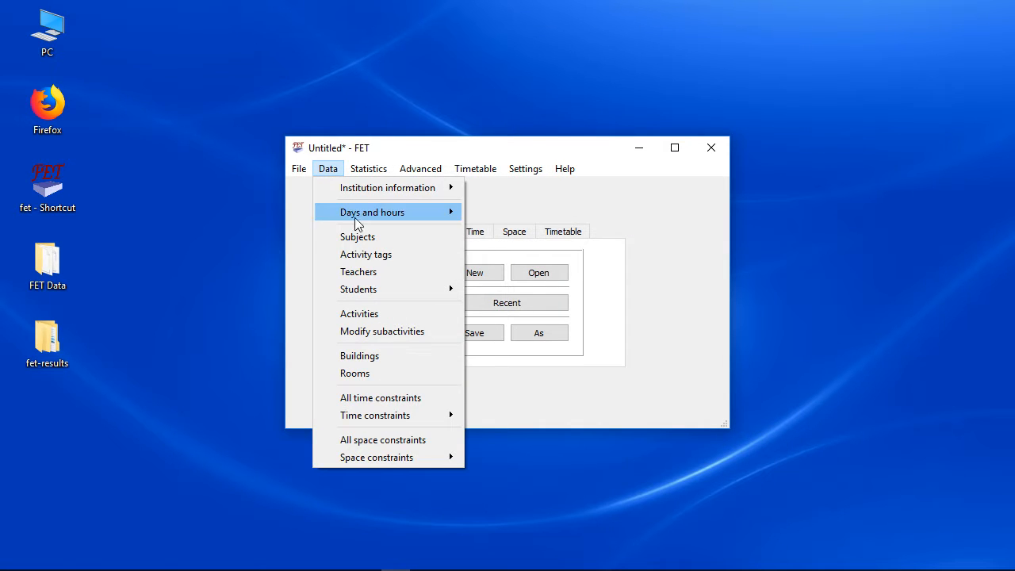
left_click(366, 239)
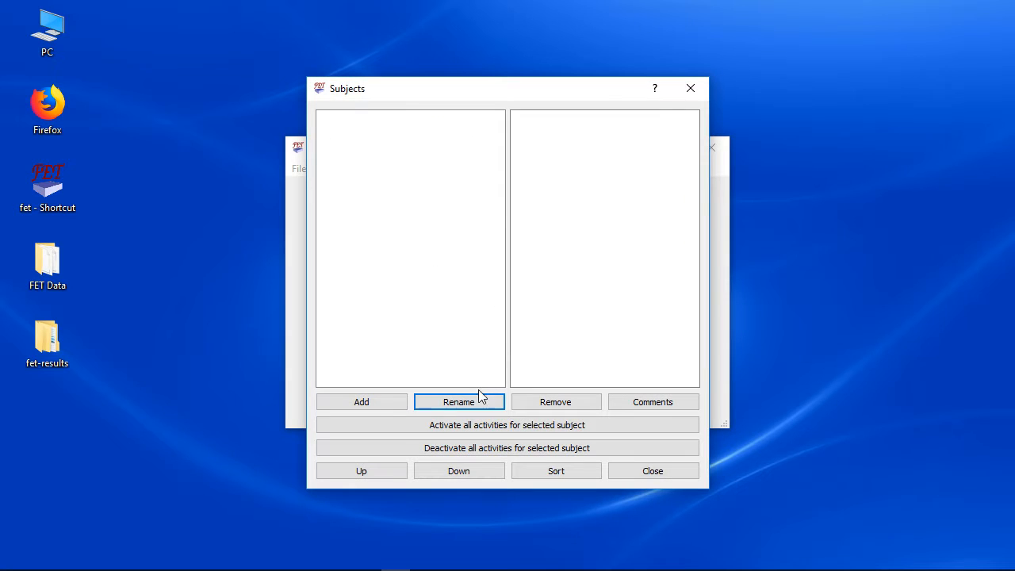
left_click(388, 400)
type("Sport")
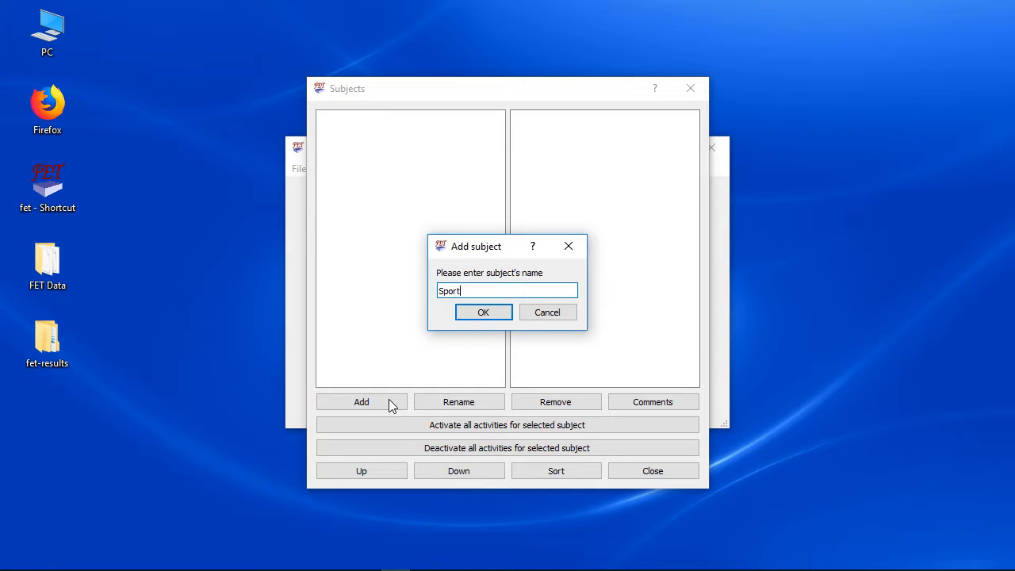
type("s")
key("Return")
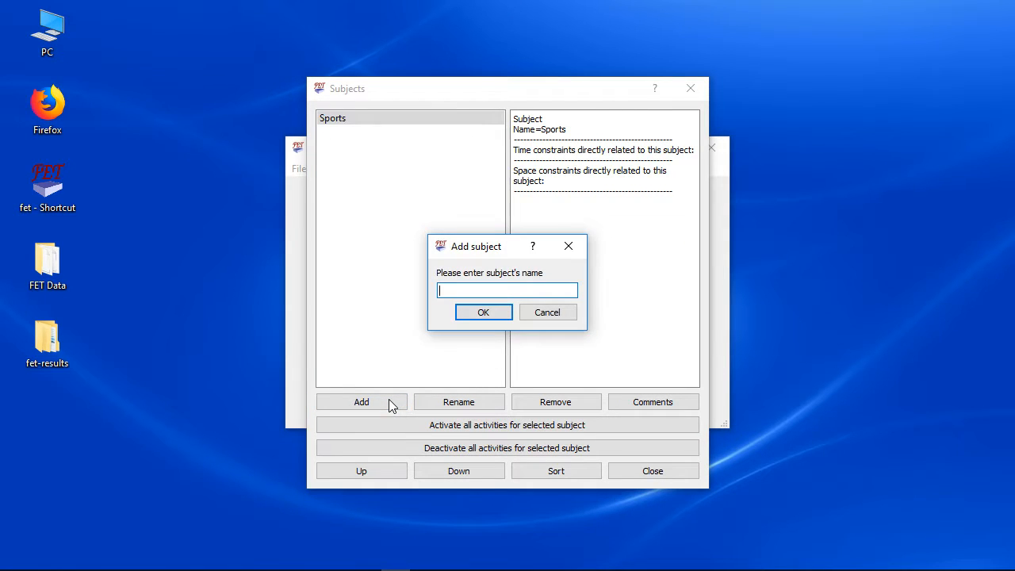
type("Maths")
key("Return")
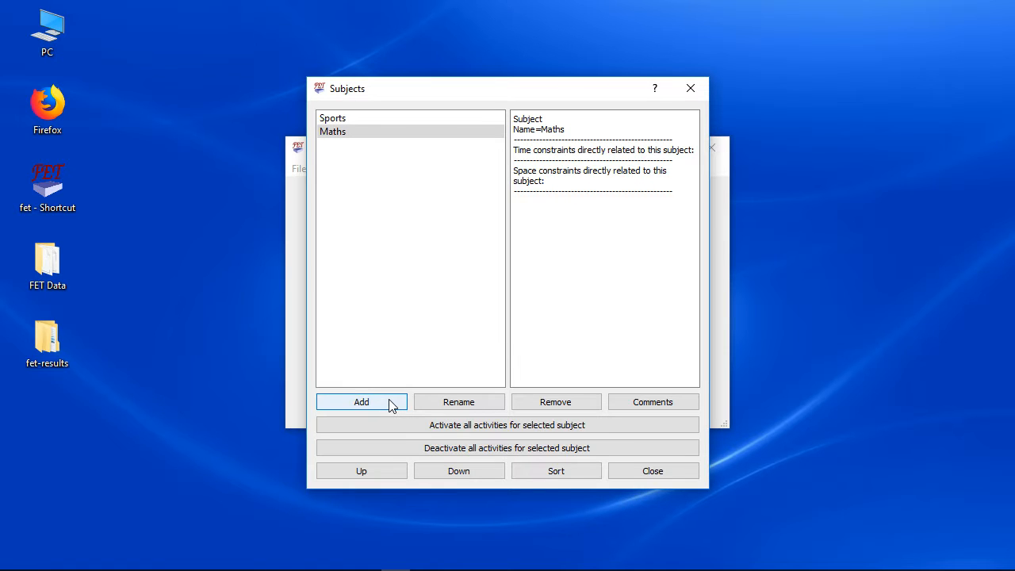
Move Maths up and back down the subject list, sort the subjects, and close the list
left_click(466, 466)
left_click(365, 474)
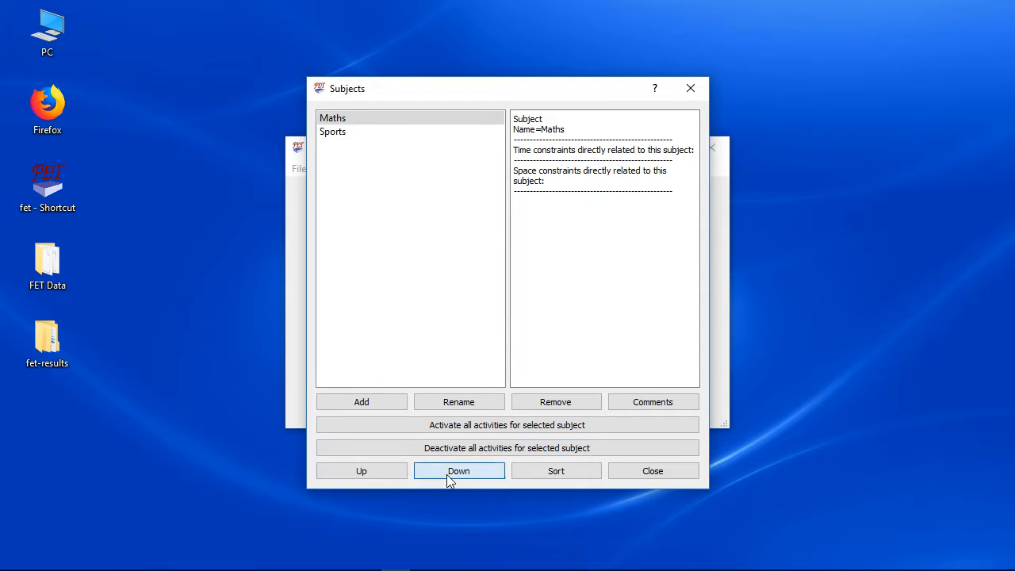
left_click(446, 474)
left_click(558, 474)
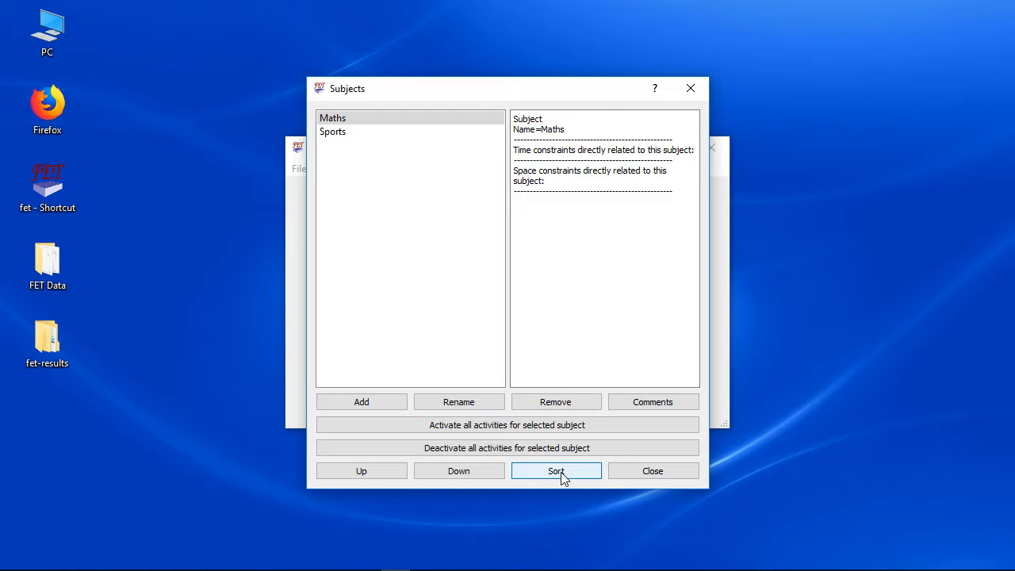
left_click(649, 471)
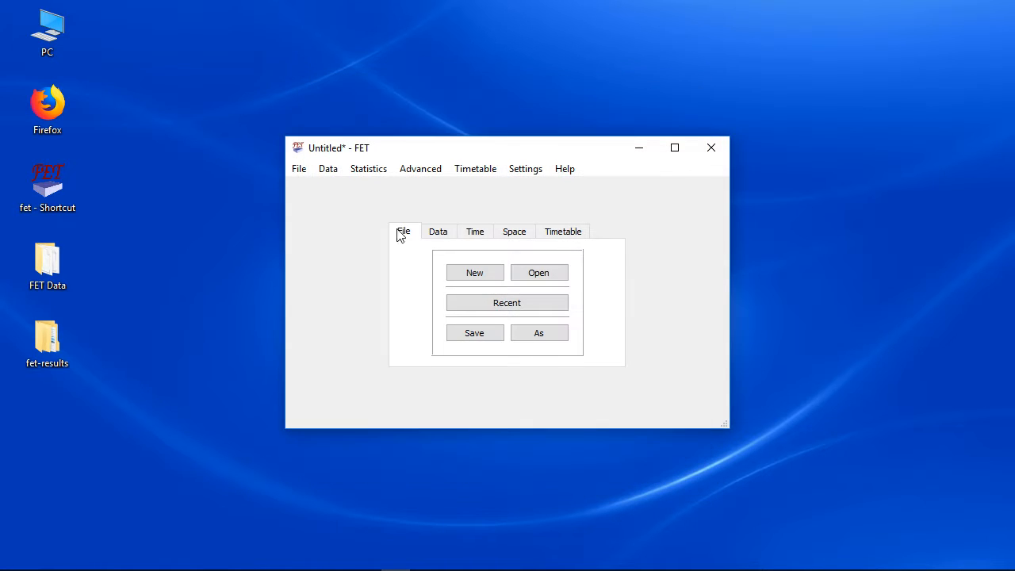
View the activity tags list and its options without adding a tag, and close it
left_click(325, 168)
left_click(367, 253)
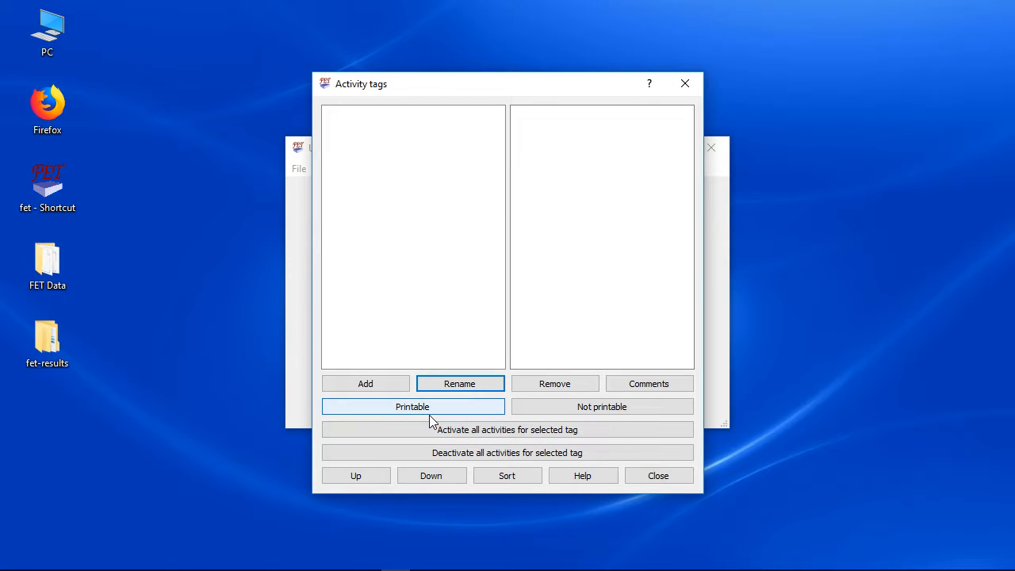
left_click(658, 475)
Add two teachers to the teacher list, entering each teacher's surname
left_click(327, 169)
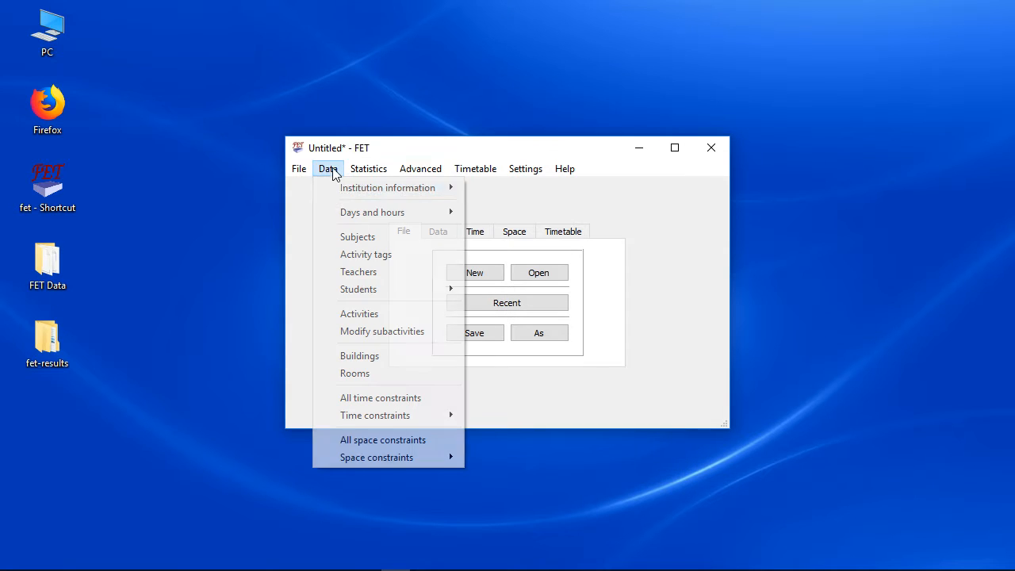
left_click(352, 271)
left_click(384, 385)
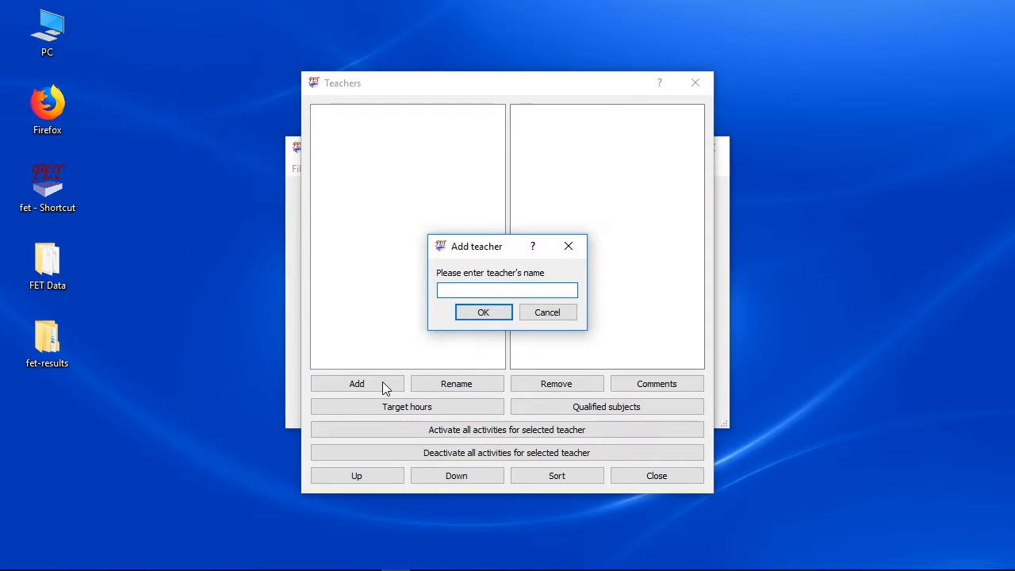
key("Return")
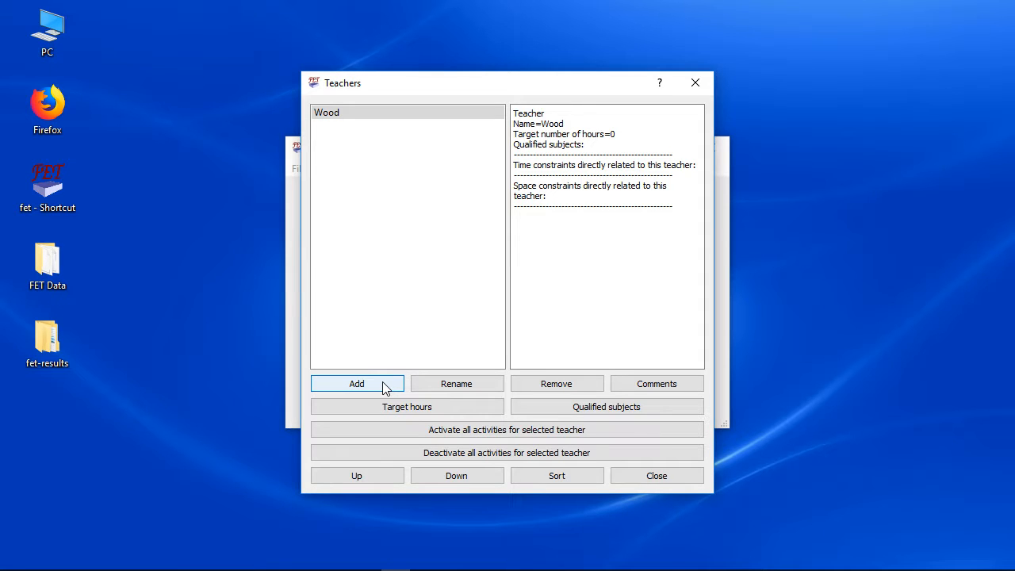
left_click(384, 386)
type("Gr")
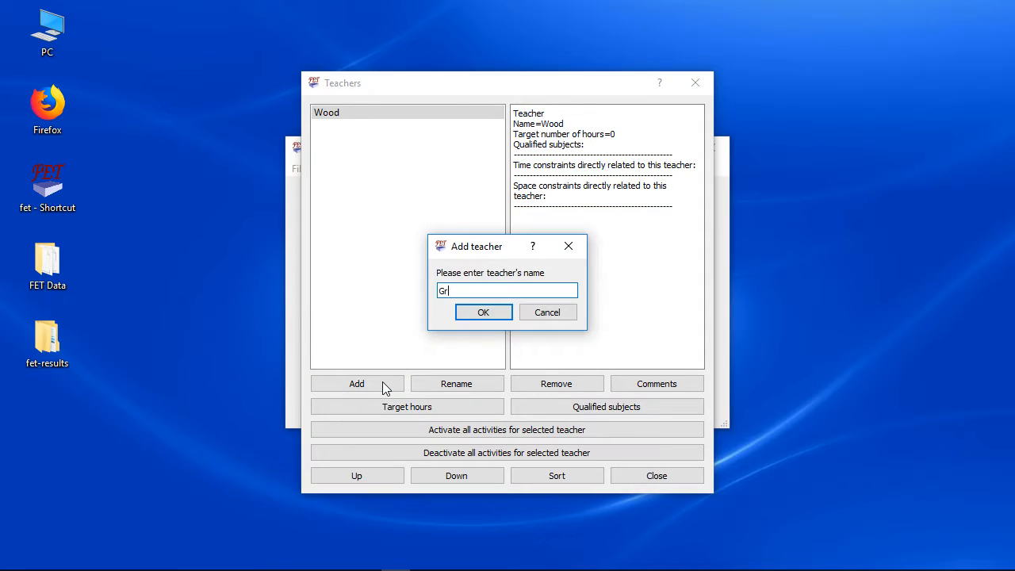
type("as")
key("Return")
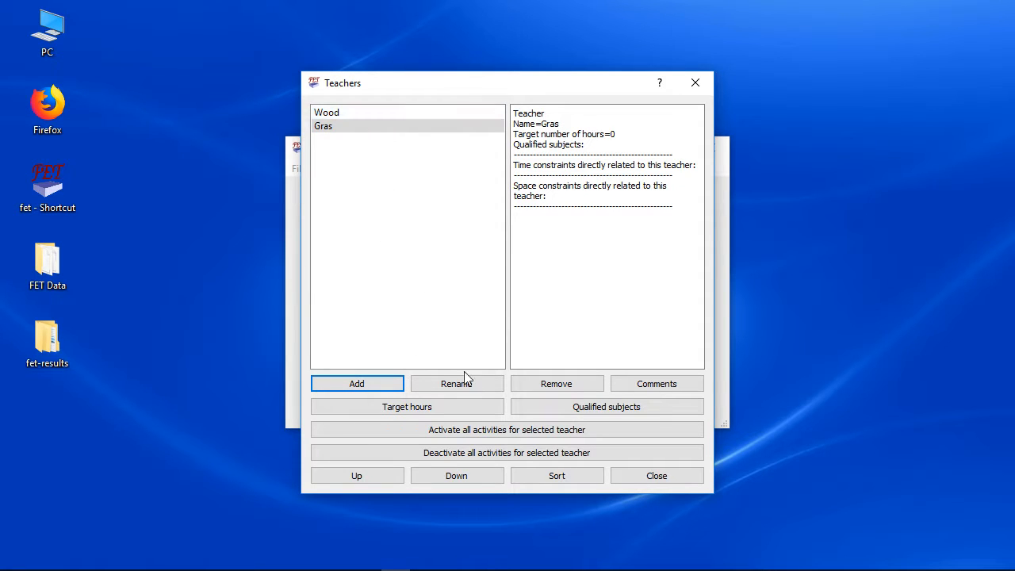
Set the target number of hours to 28 for the second teacher and for the first teacher
left_click(472, 408)
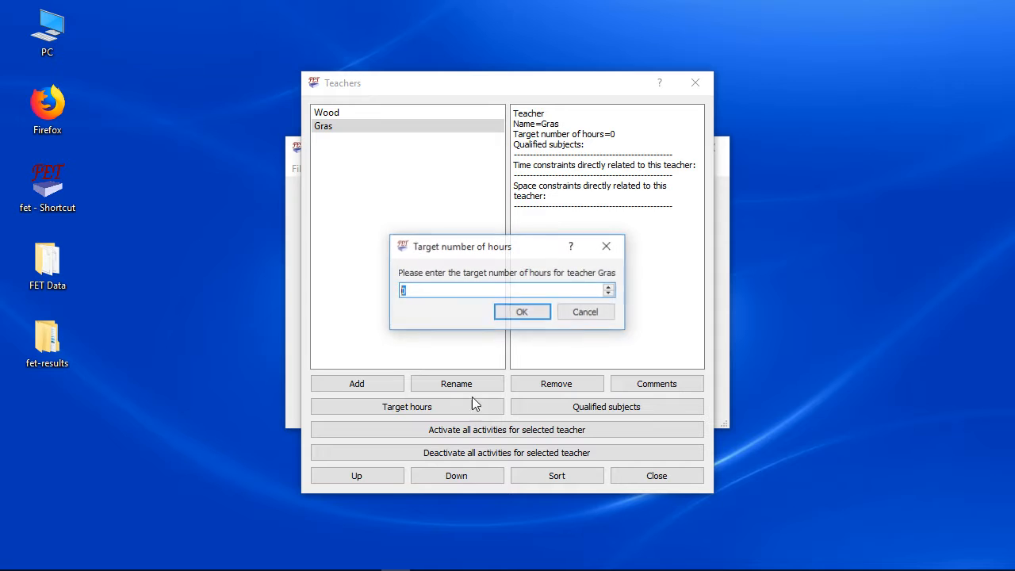
type("28")
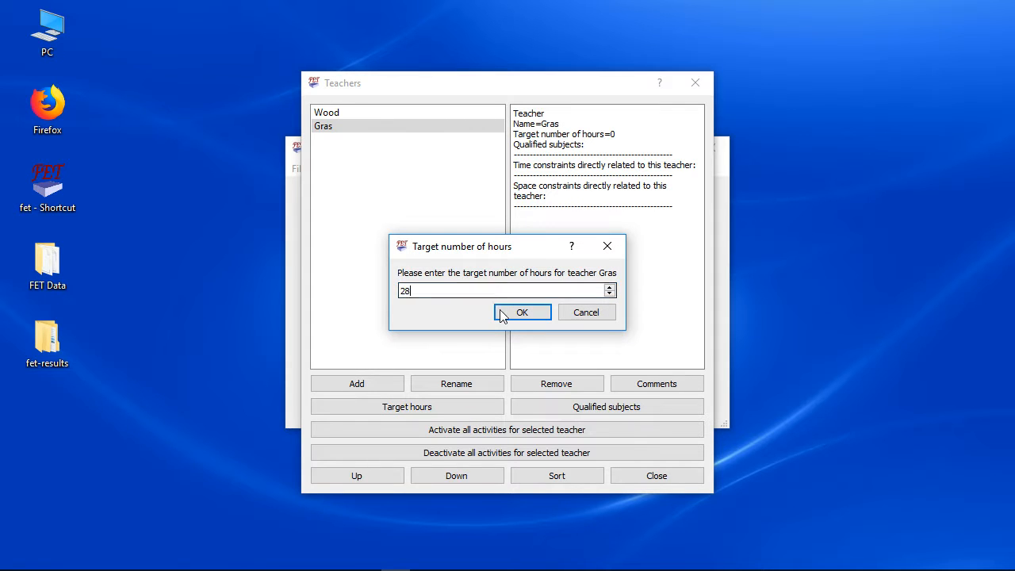
left_click(508, 312)
left_click(365, 116)
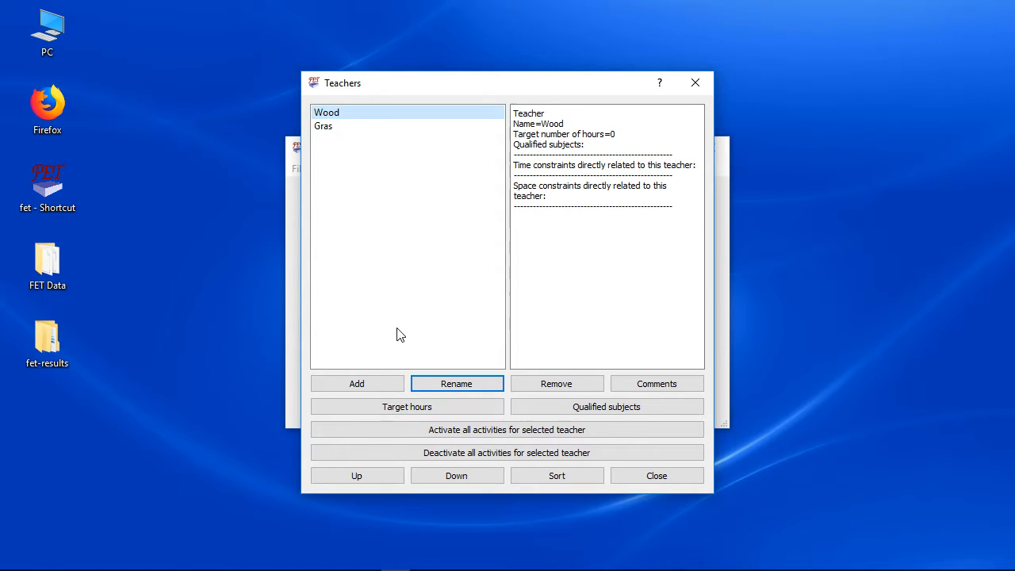
left_click(403, 407)
type("2")
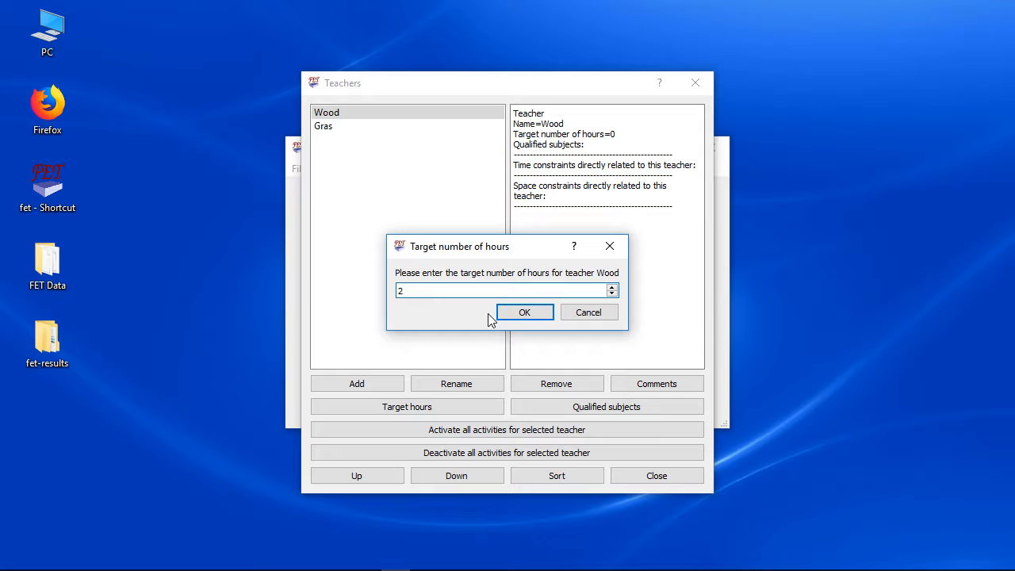
type("8")
left_click(531, 312)
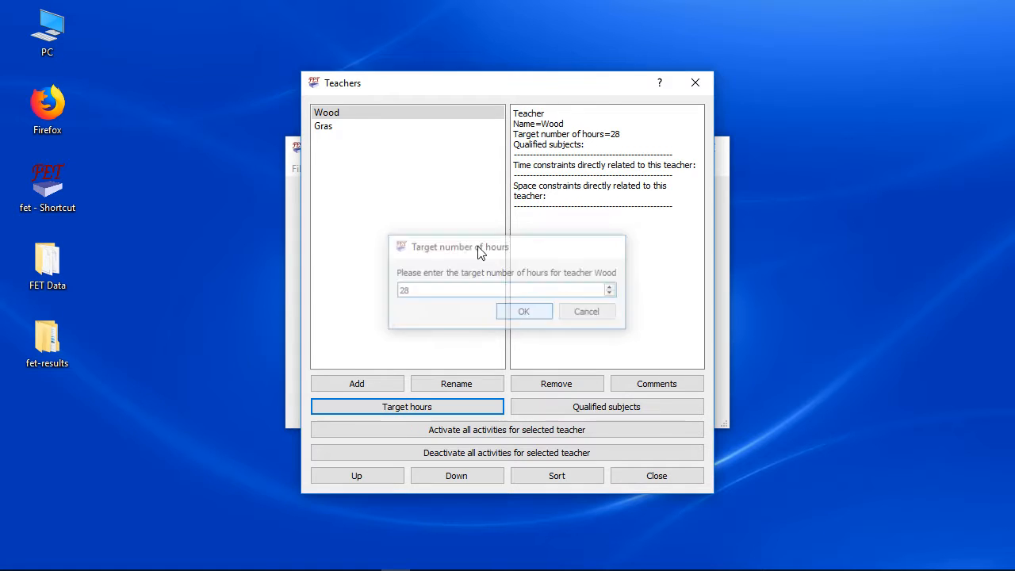
Assign Maths as a qualified subject for the first teacher in the list
left_click(570, 407)
double_click(324, 156)
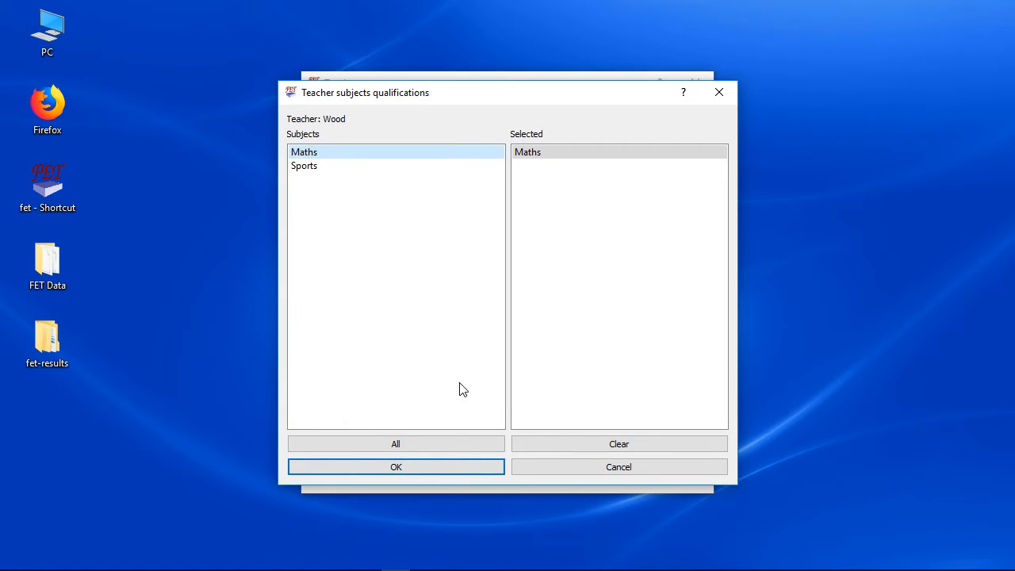
left_click(458, 468)
Assign Maths and Sports as qualified subjects for the second teacher and close the teacher list
left_click(341, 128)
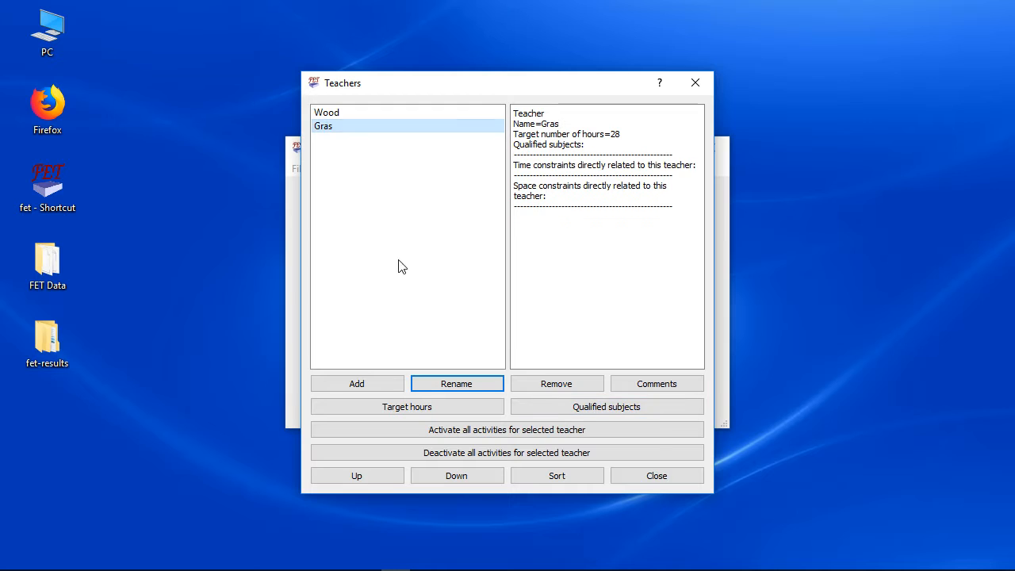
left_click(585, 407)
double_click(313, 154)
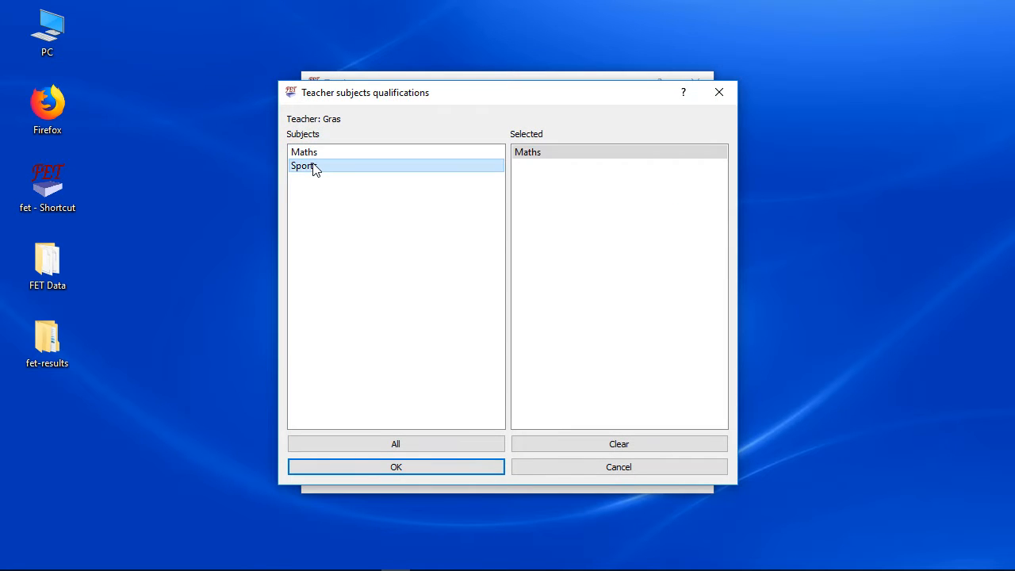
double_click(315, 168)
left_click(415, 468)
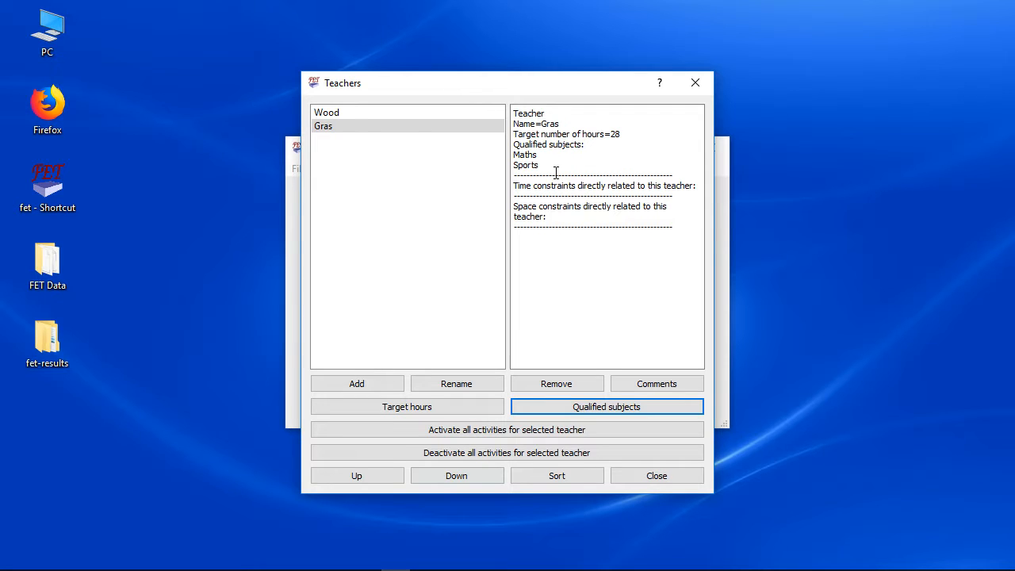
left_click(638, 476)
Add three rooms named gym, lab1 and lab2 with the default capacity, and close the room list
left_click(331, 170)
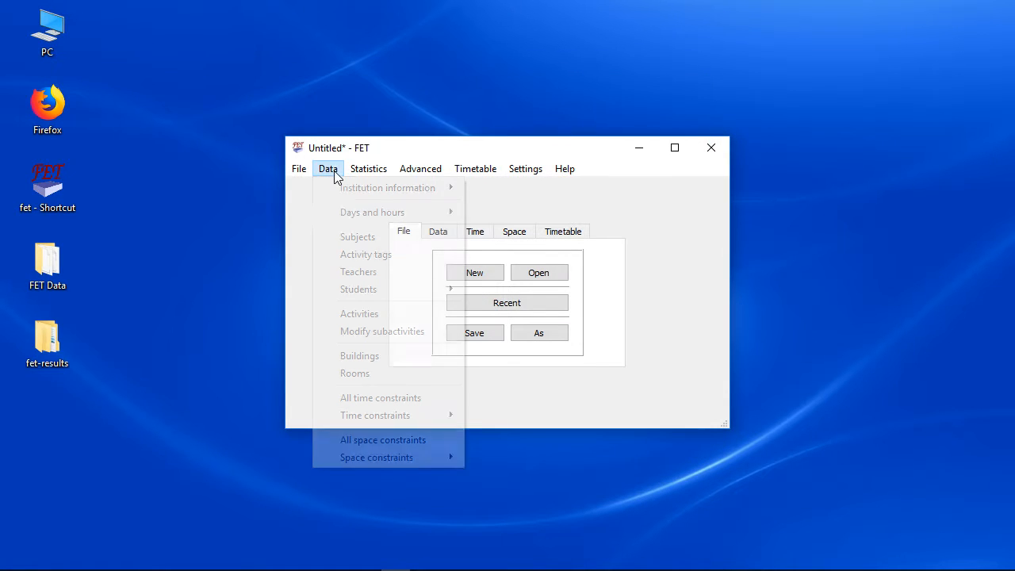
left_click(386, 374)
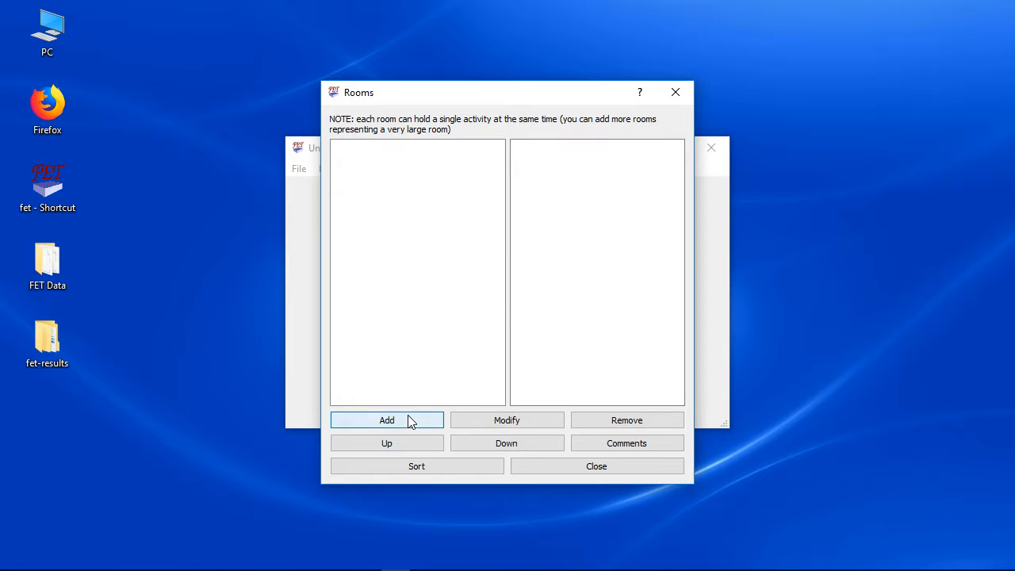
left_click(410, 420)
type("gym")
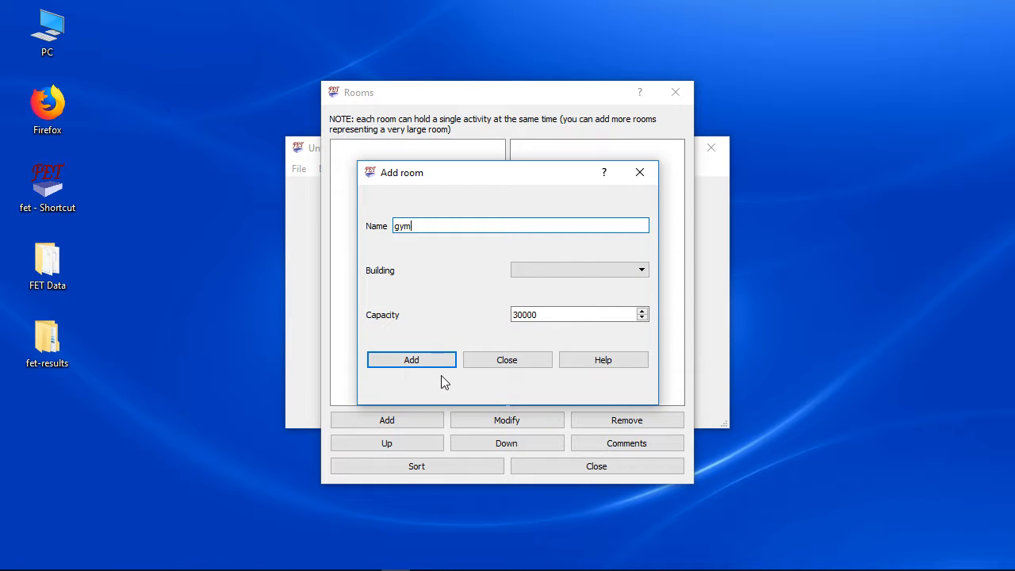
key("Return")
key("Return")
type("lab1")
key("Return")
key("Return")
type("l")
key("Return")
key("Return")
left_click(507, 361)
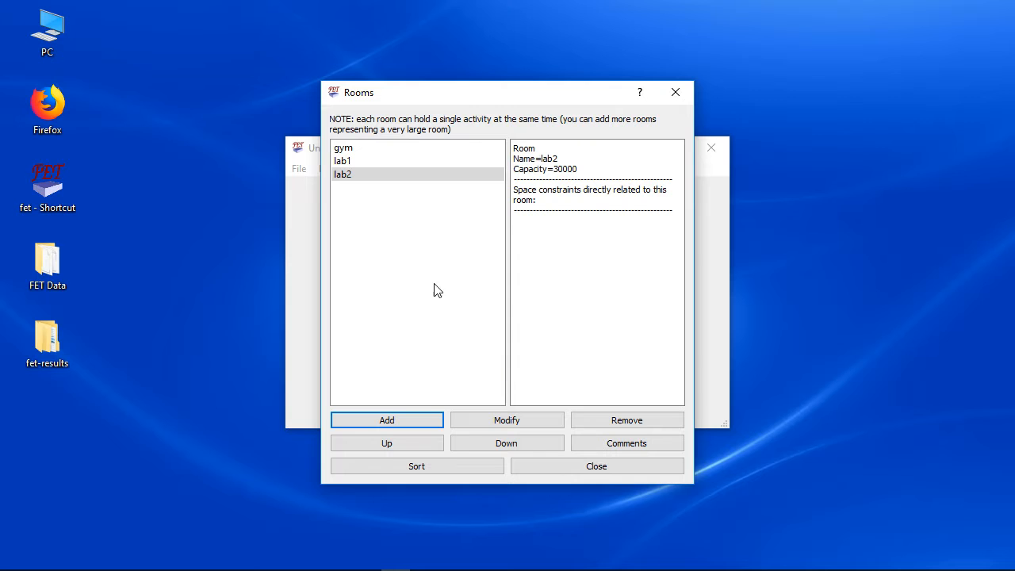
left_click(594, 466)
Add the student years 5, 6, 7, 8, 9 and 10, and close the years list
left_click(328, 169)
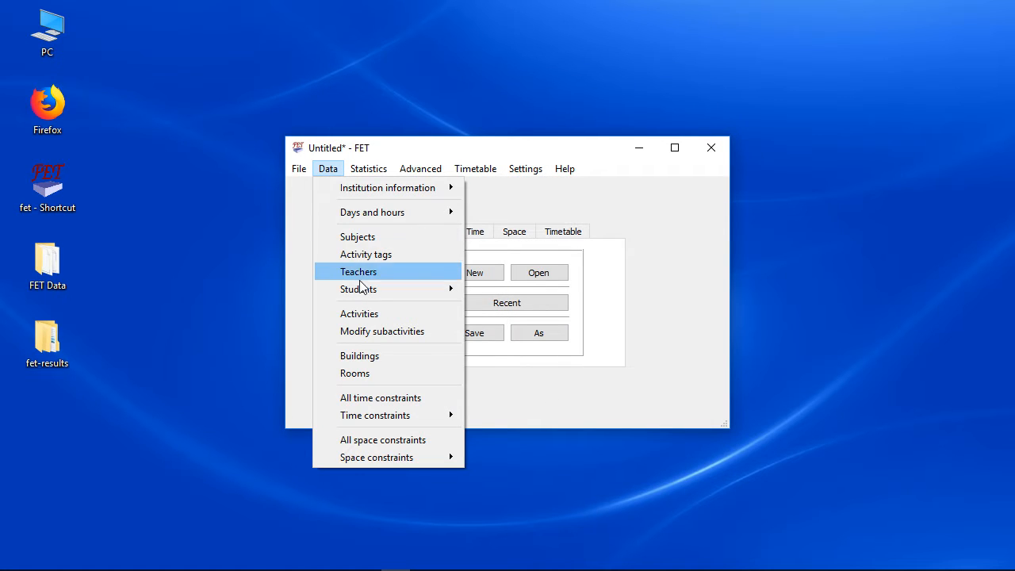
mouse_move(369, 288)
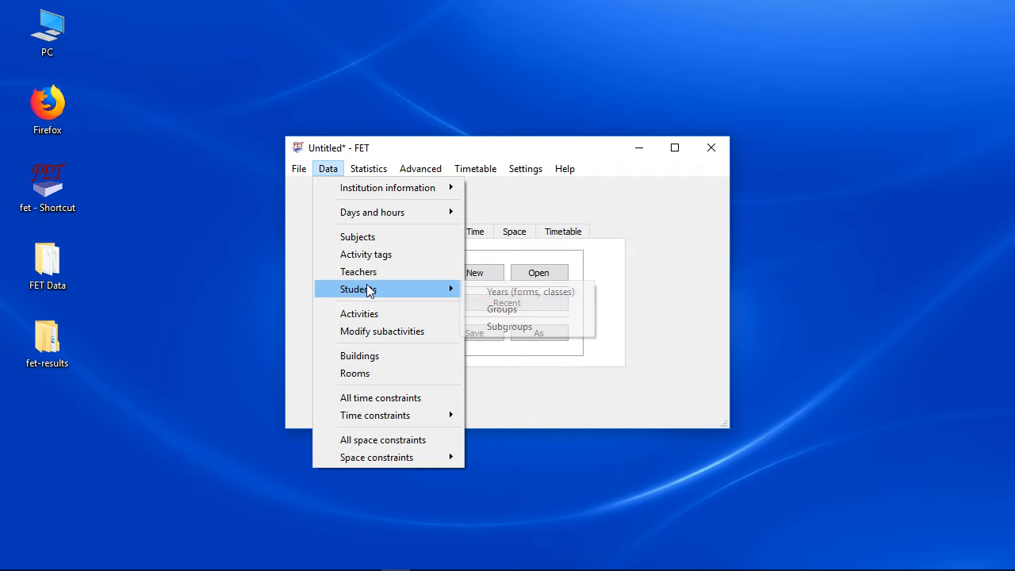
left_click(541, 292)
left_click(382, 382)
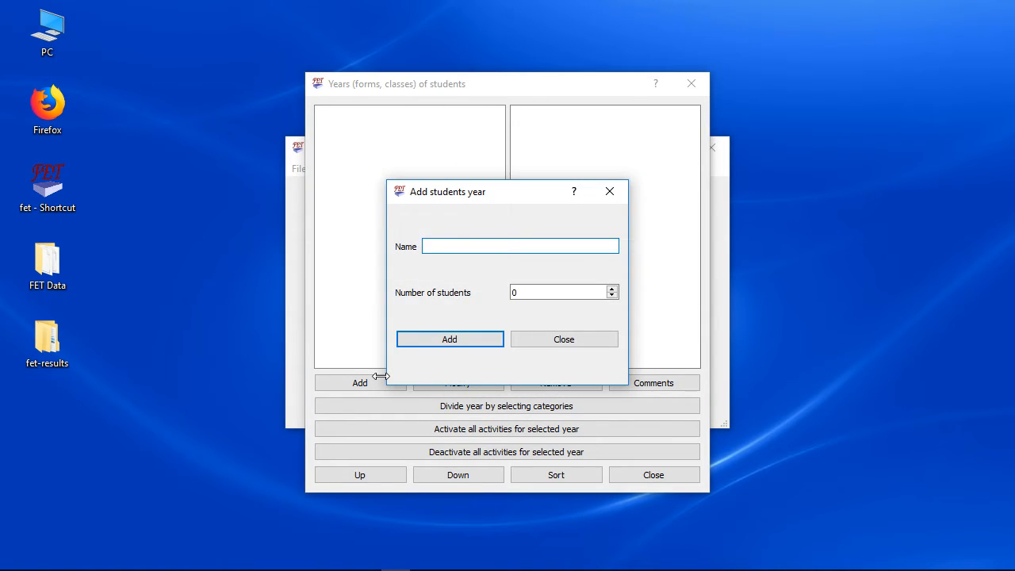
type("6")
key("Return")
key("Return")
type("7")
key("Return")
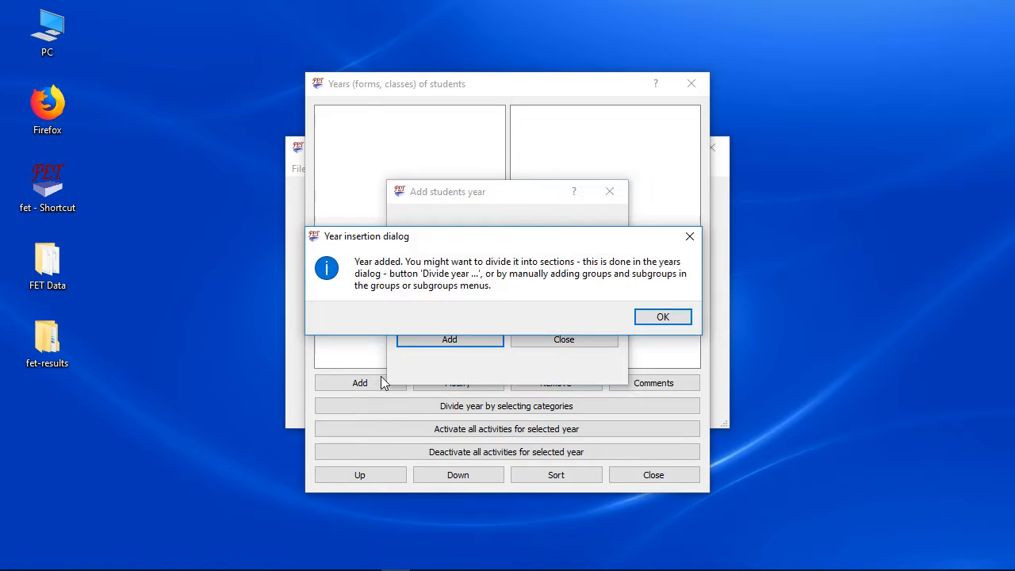
key("Return")
type("8")
key("Return")
key("Return")
type("9")
key("Return")
key("Return")
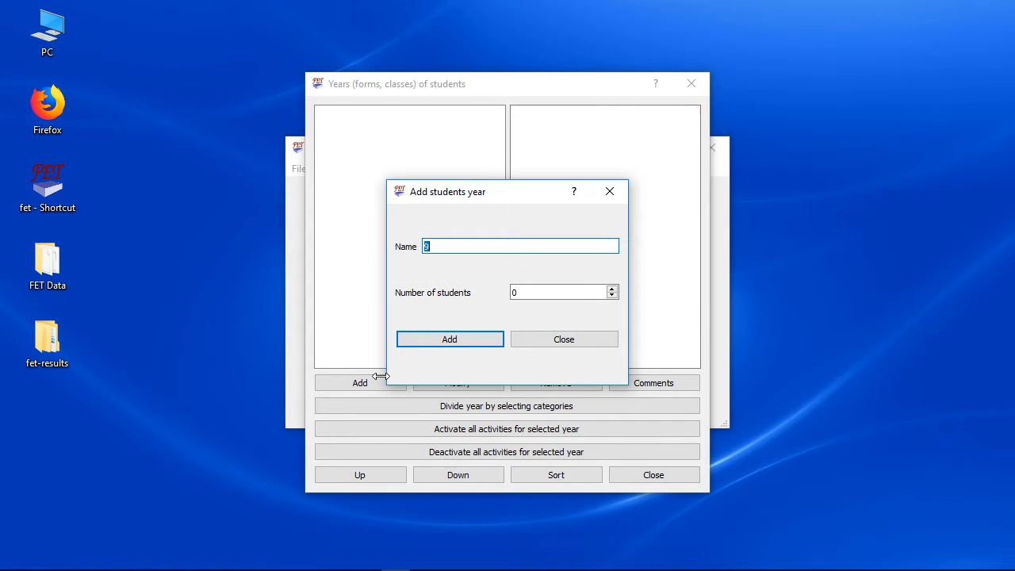
type("10")
key("Return")
key("Return")
left_click(548, 336)
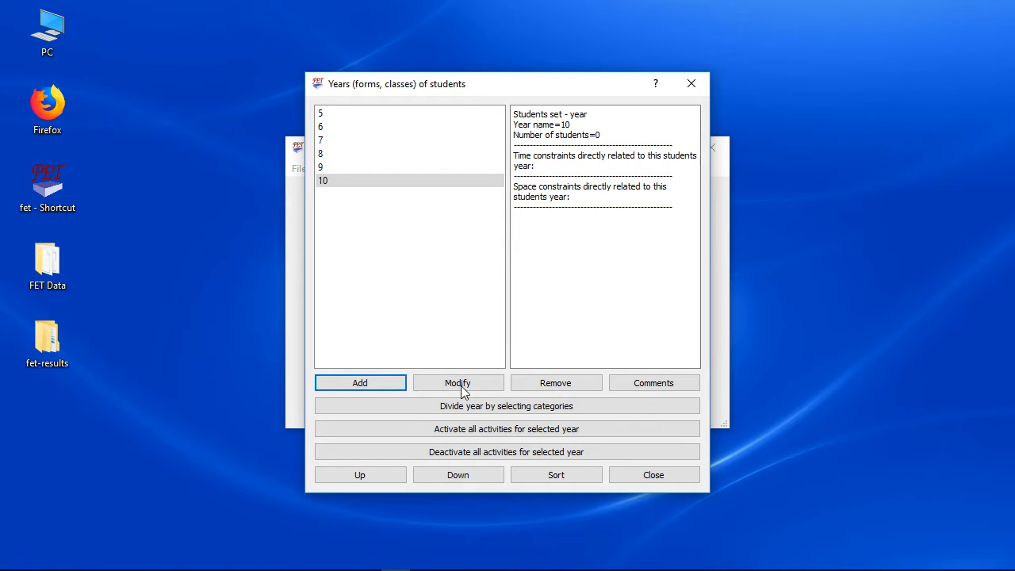
left_click(653, 475)
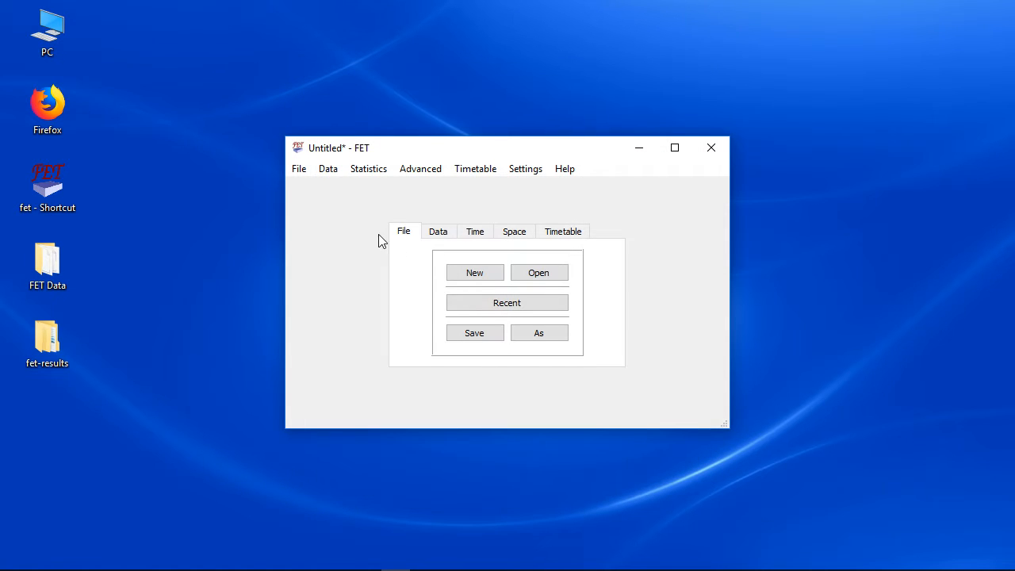
View the student groups list and close it without adding a group
left_click(329, 175)
mouse_move(375, 292)
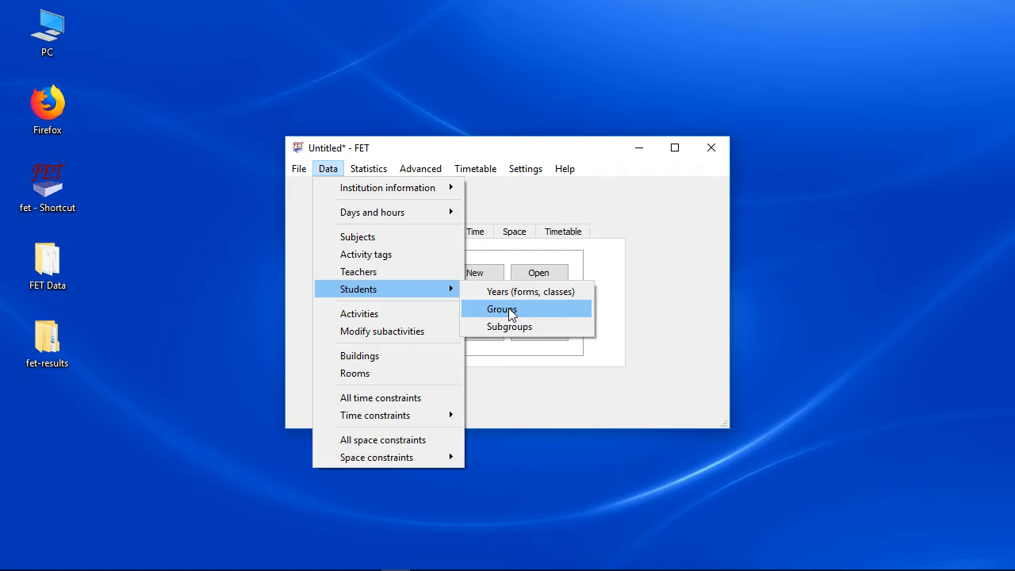
left_click(501, 309)
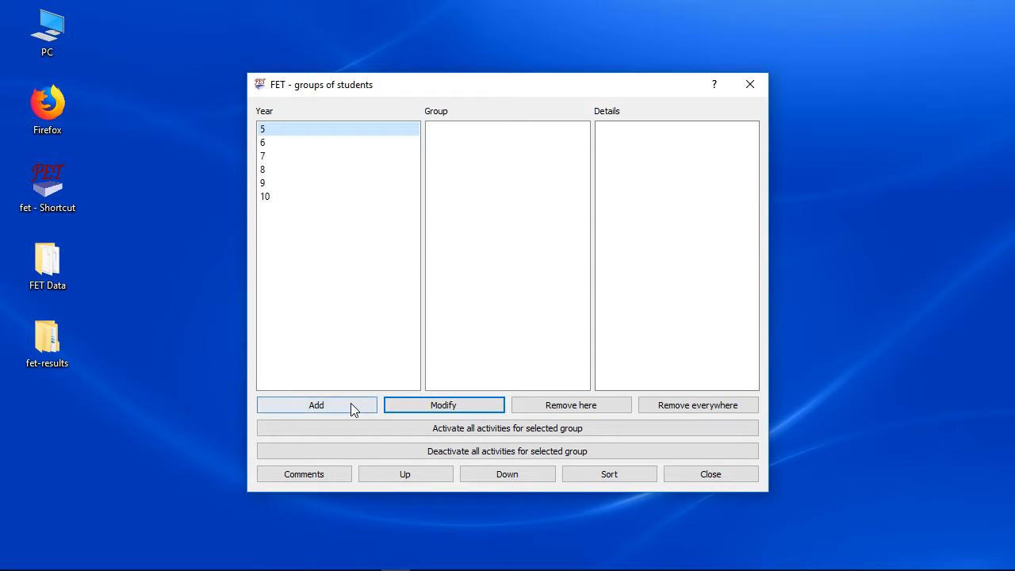
left_click(725, 474)
Divide student year 5 by one category with the divisions a, b and c, and close the years list
left_click(328, 169)
mouse_move(386, 290)
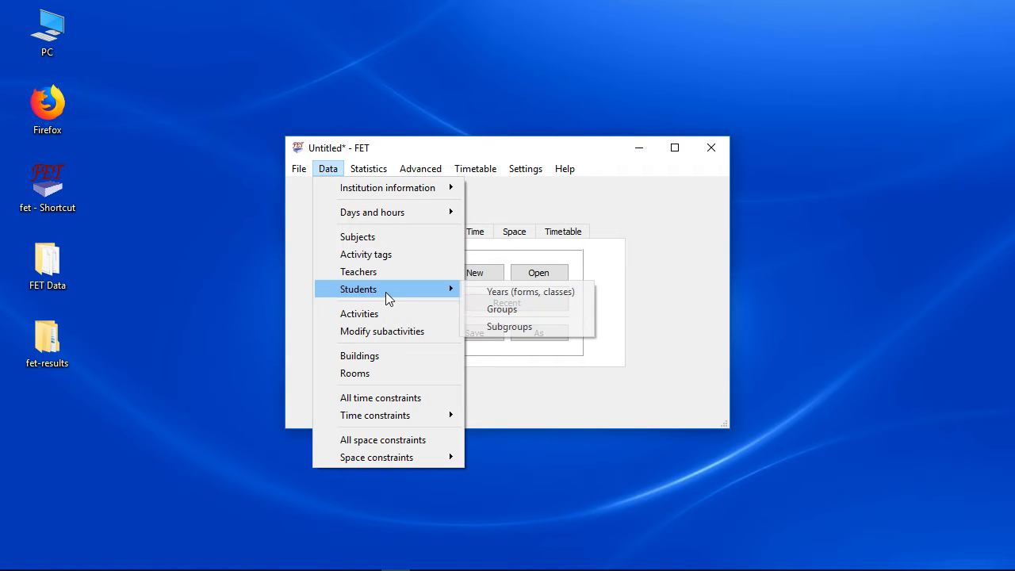
left_click(520, 298)
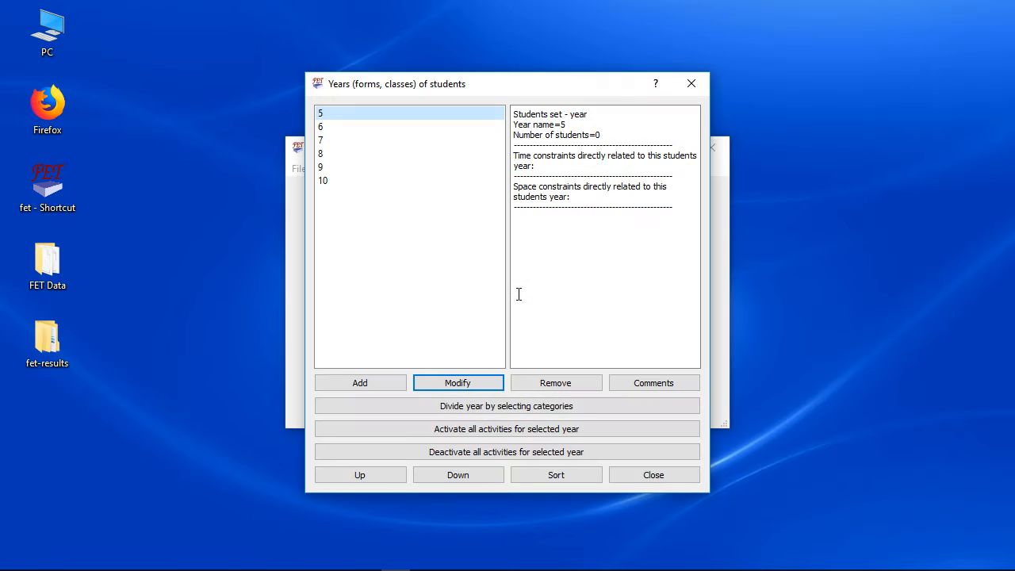
left_click(524, 409)
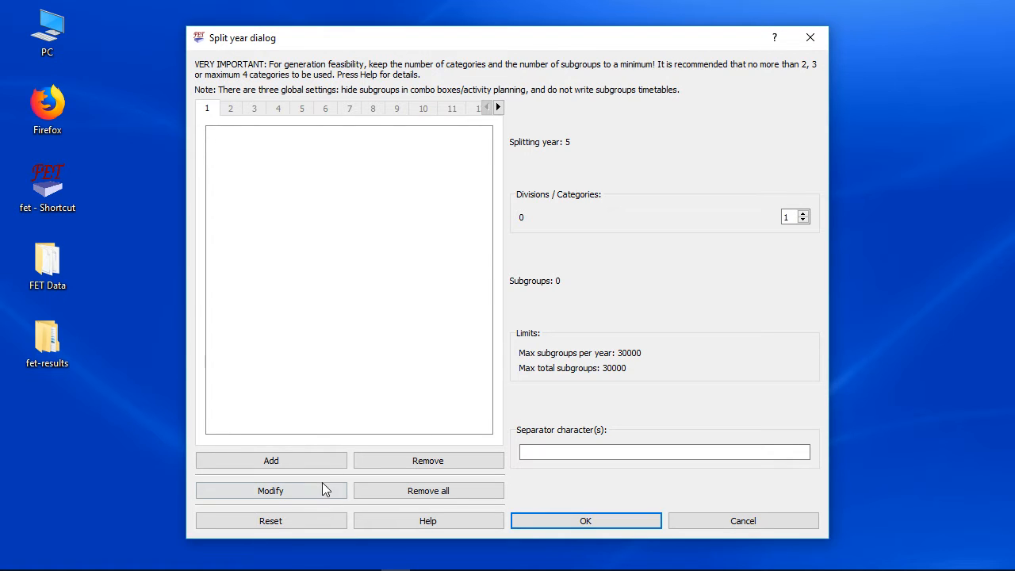
left_click(302, 459)
type("a")
key("Return")
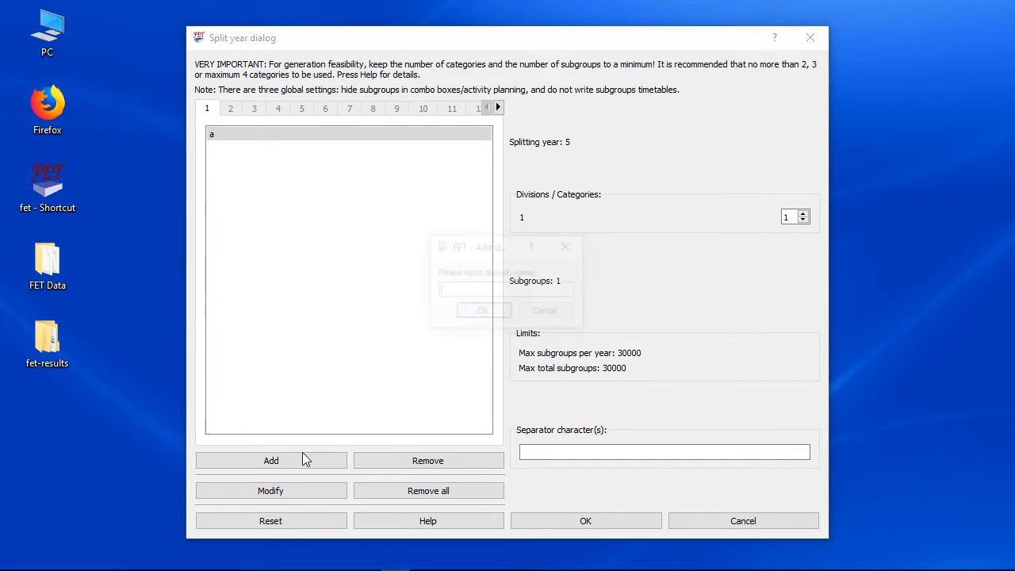
left_click(302, 455)
type("b")
key("Return")
left_click(302, 455)
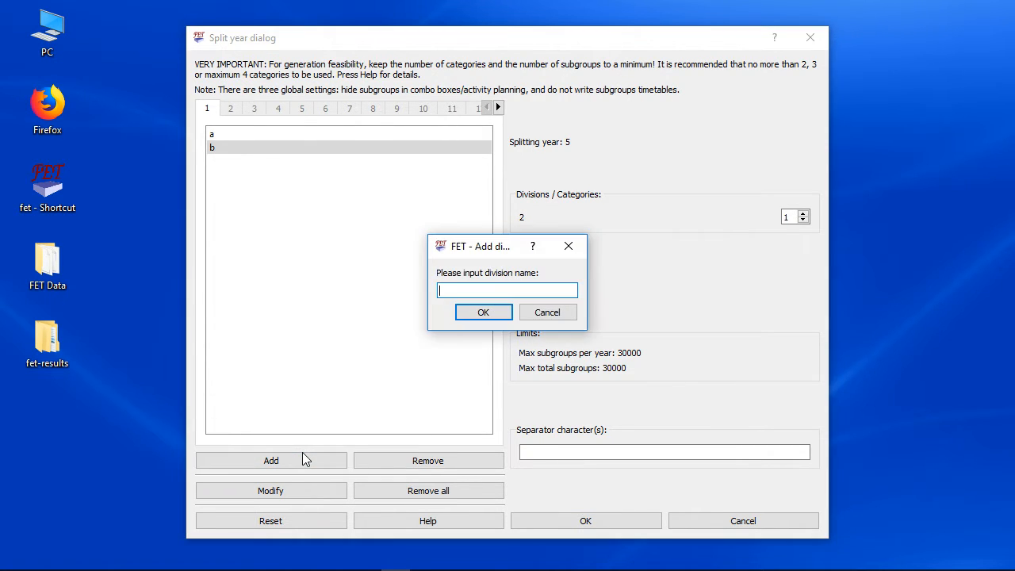
type("c")
key("Return")
left_click(302, 456)
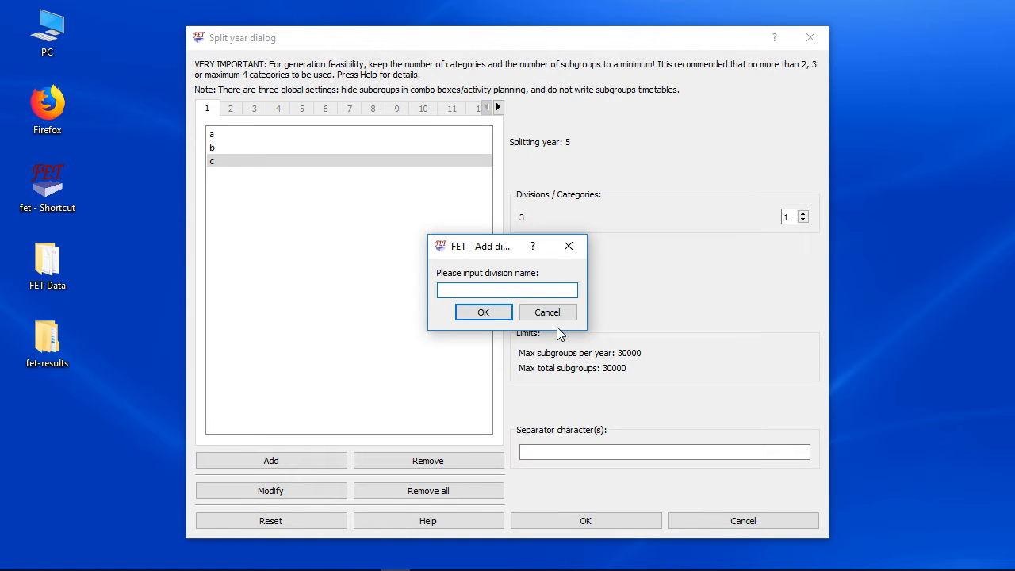
left_click(546, 312)
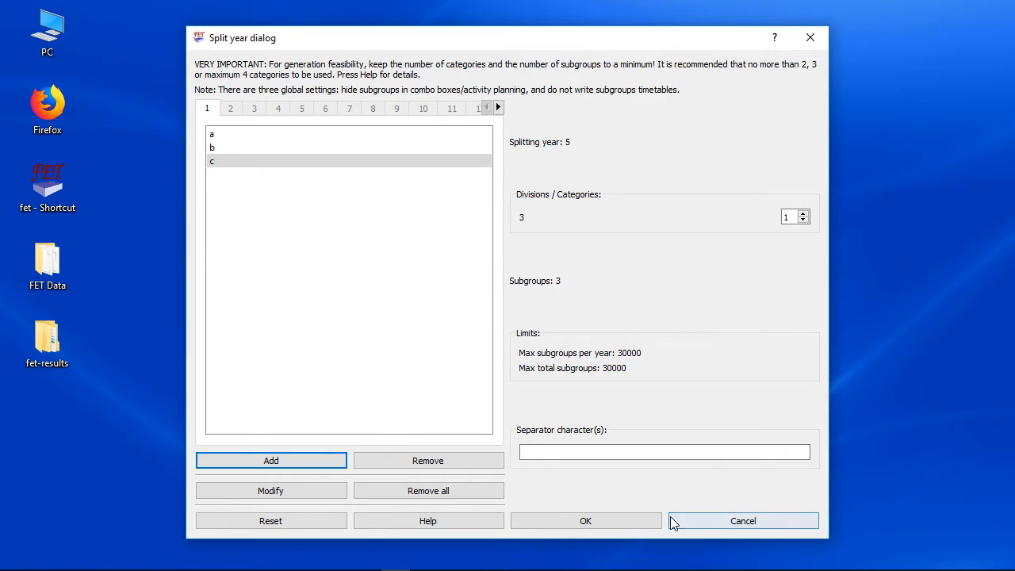
left_click(642, 521)
left_click(663, 312)
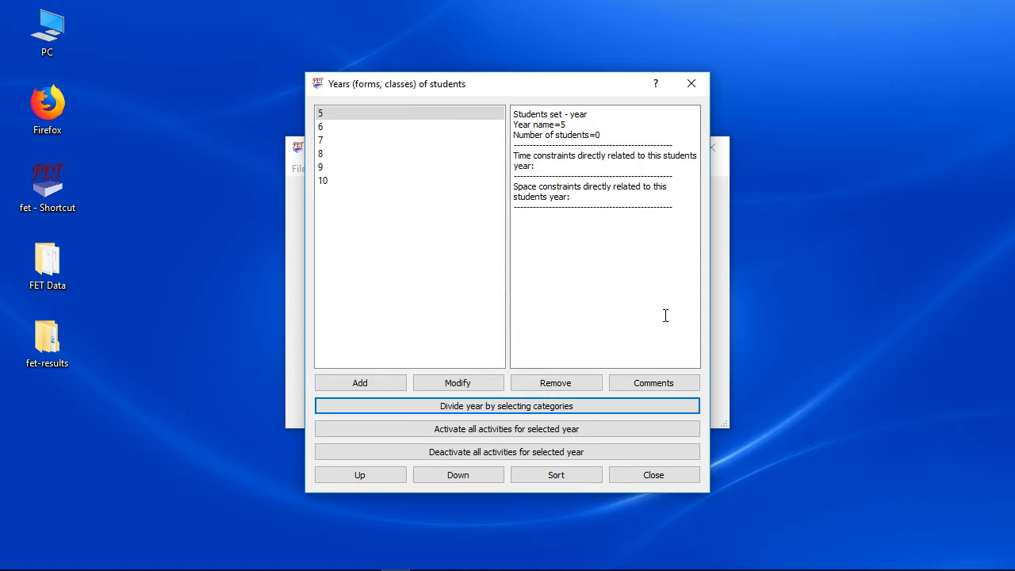
left_click(653, 474)
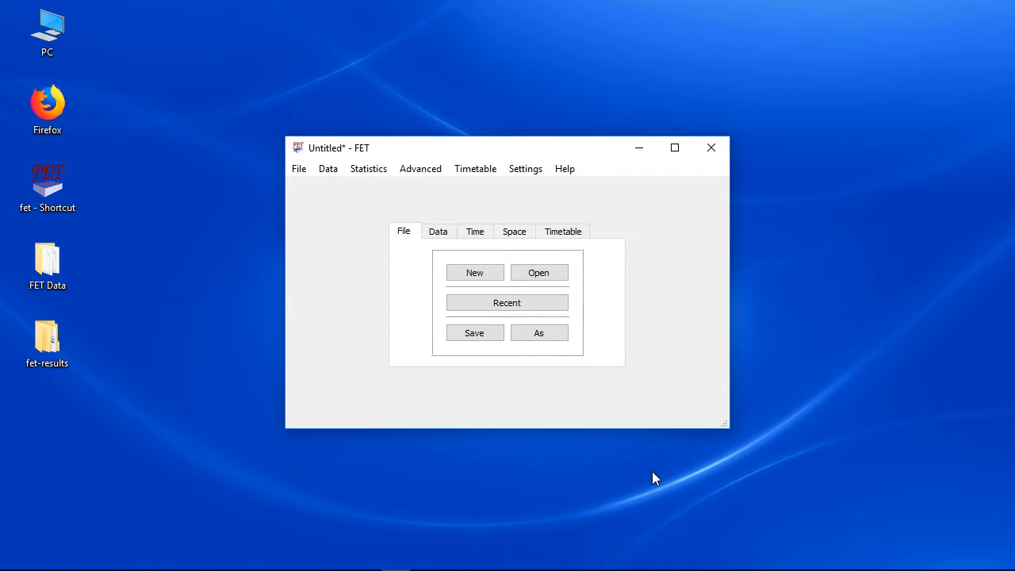
Check the groups of student year 5 in the student groups list and close it
left_click(328, 170)
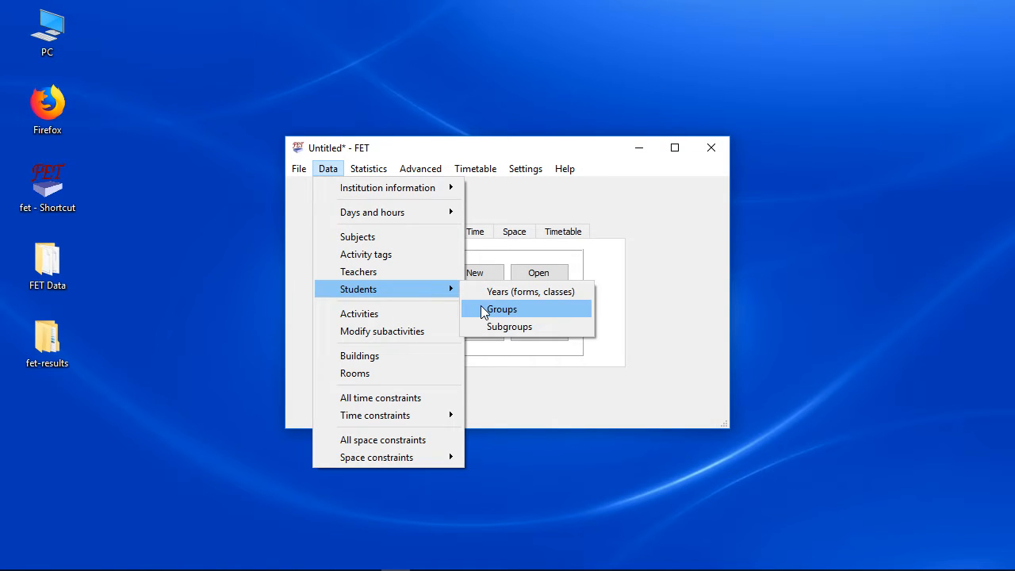
left_click(501, 309)
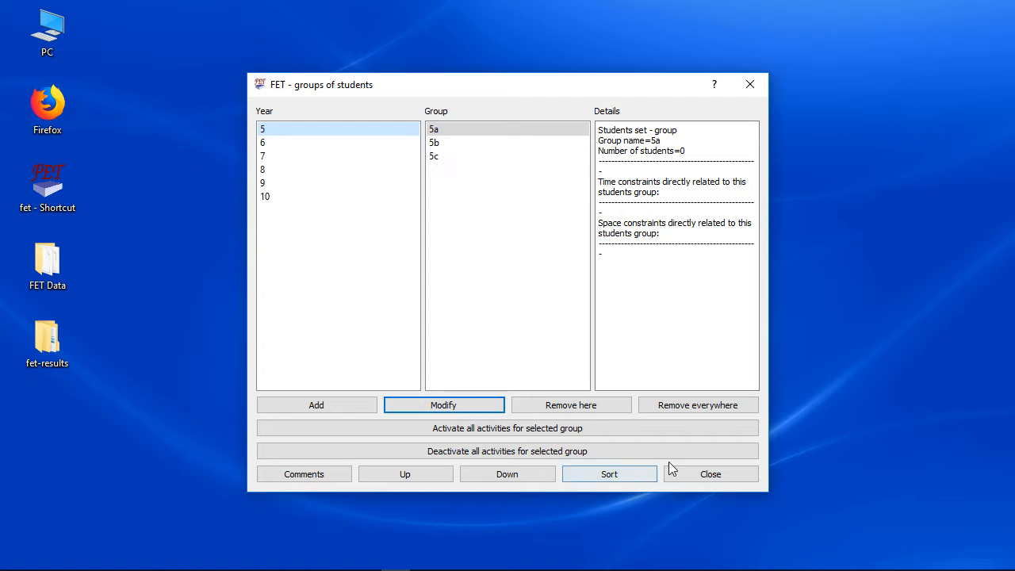
left_click(680, 473)
Reopen the category division of student year 5 and set the number of categories to 2
left_click(334, 169)
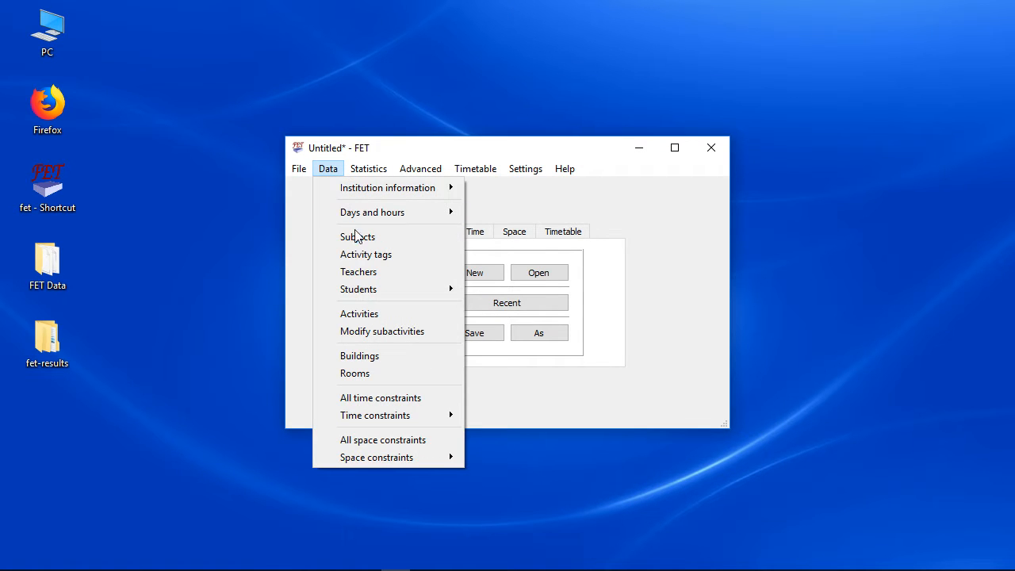
mouse_move(378, 289)
left_click(501, 295)
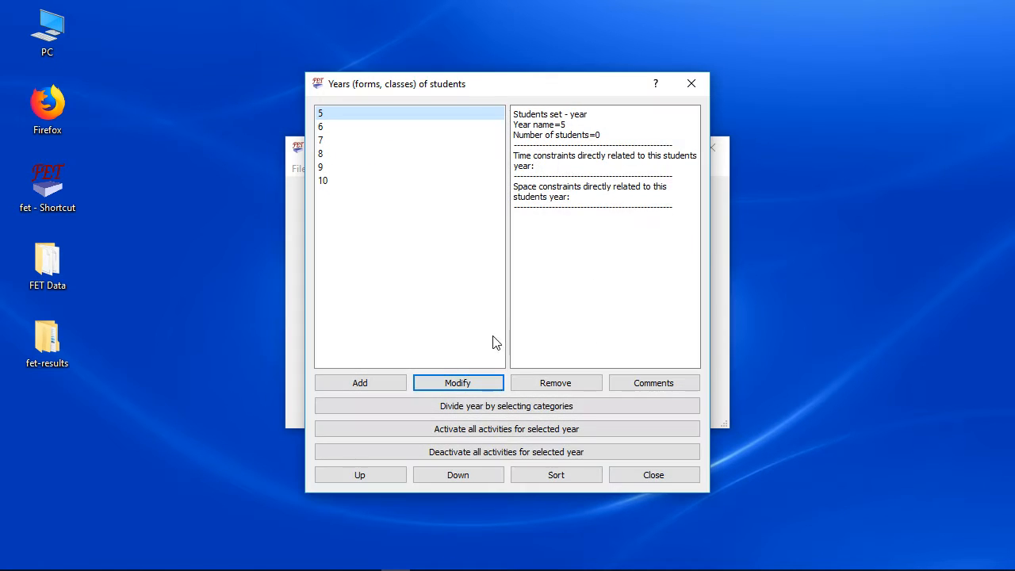
left_click(433, 385)
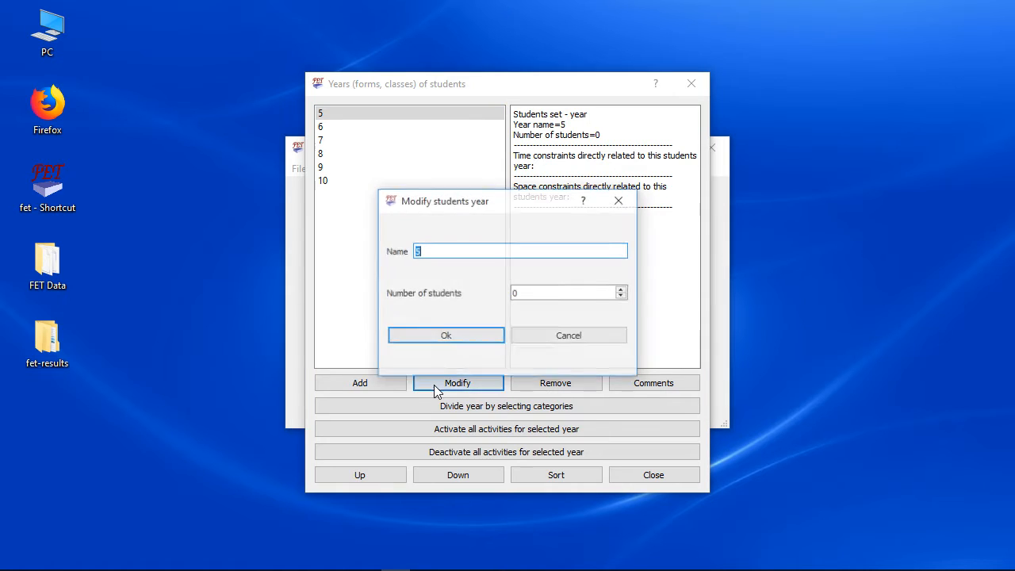
left_click(452, 336)
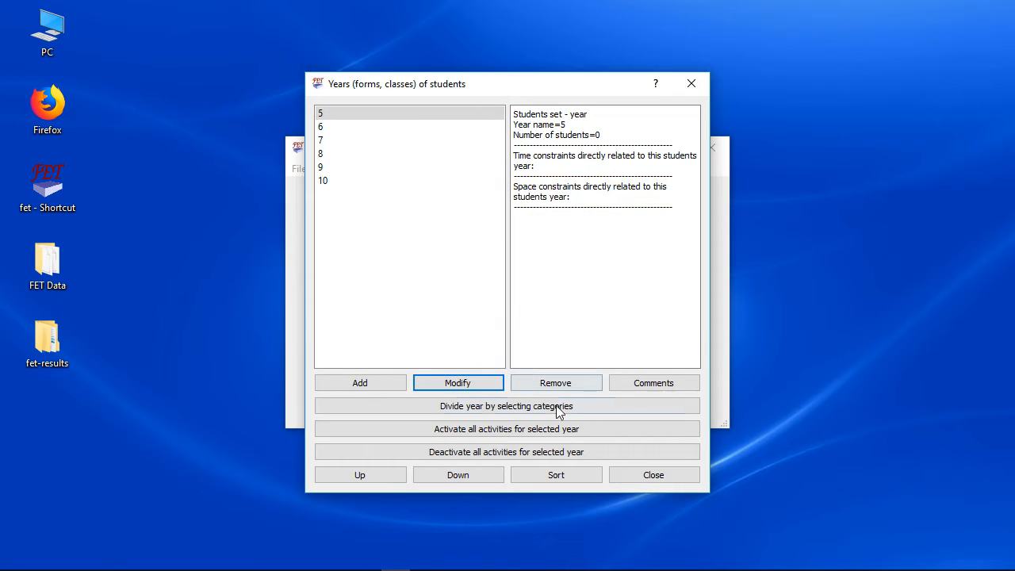
left_click(555, 407)
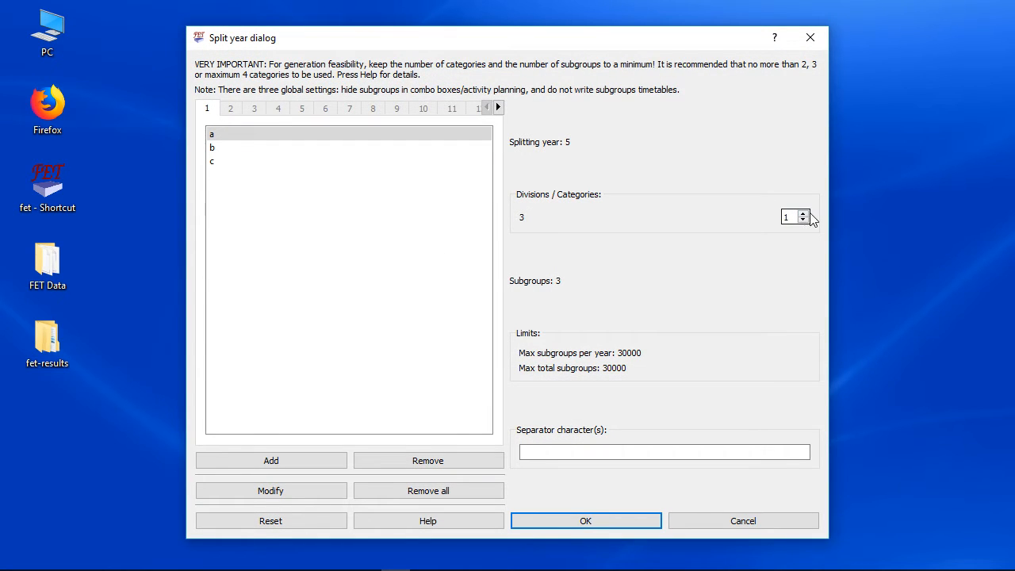
left_click(803, 214)
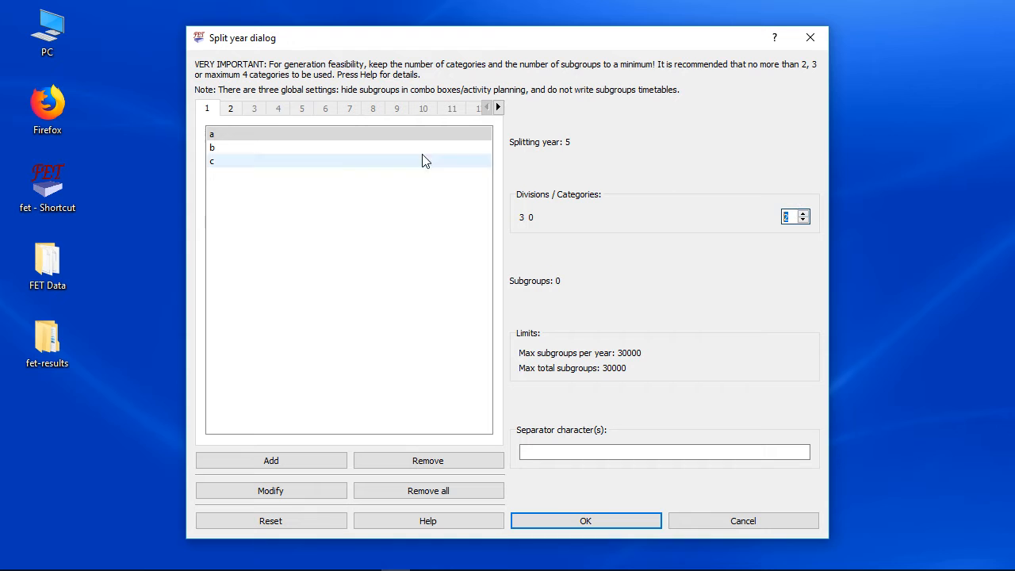
Add a division named Jewish to the second category of year 5
left_click(230, 108)
left_click(304, 460)
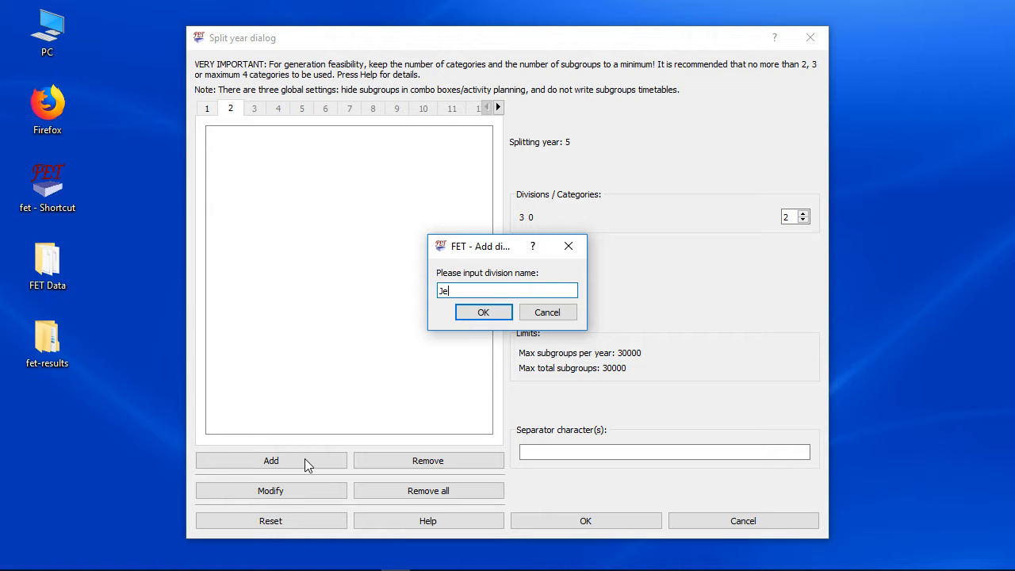
type("Jewish")
key("Return")
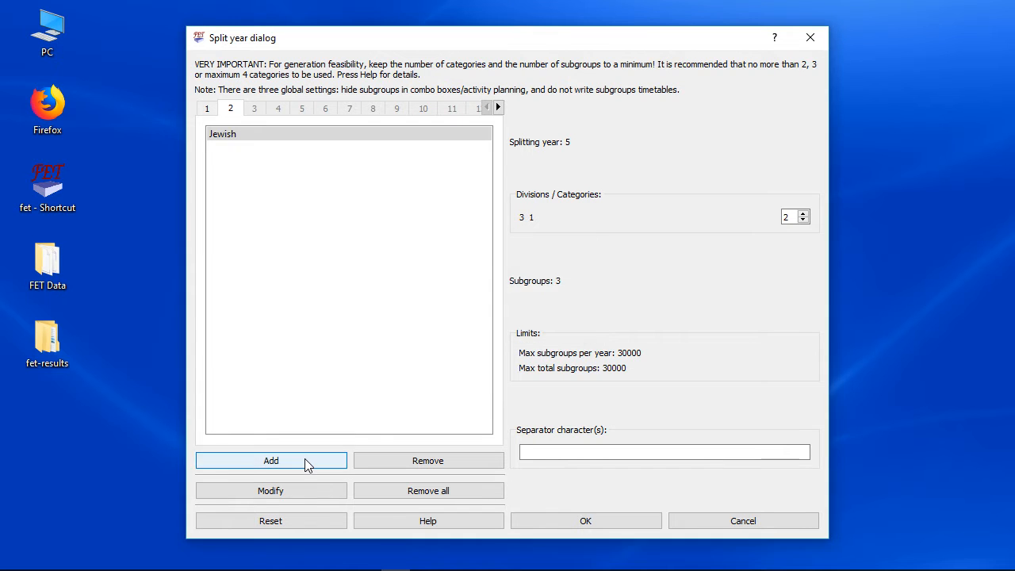
Add the divisions Muslim, Christian1 and Christan2 to the second category of year 5, apply the split and close the years list
left_click(305, 458)
type("Muslim")
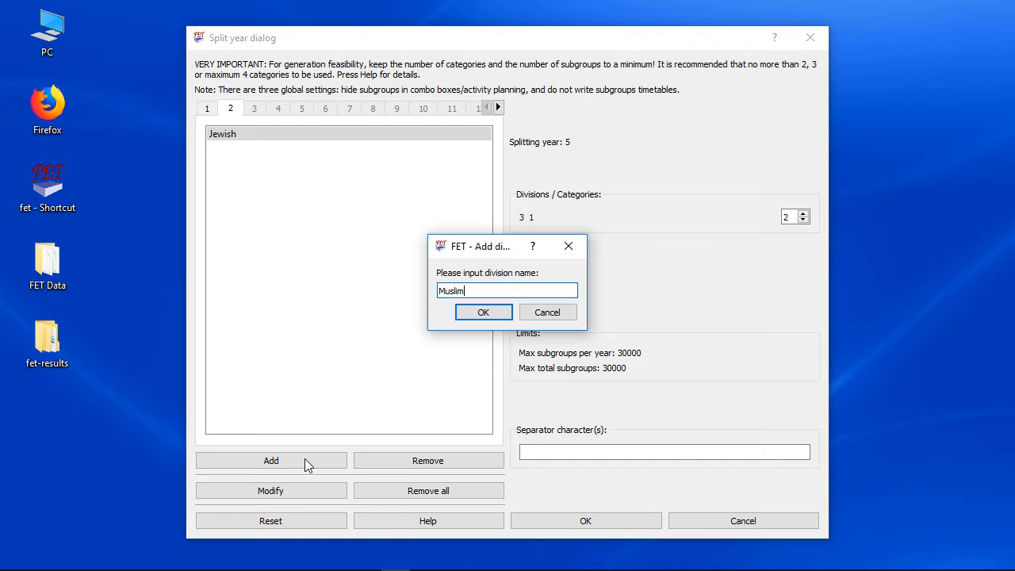
key("Return")
left_click(305, 458)
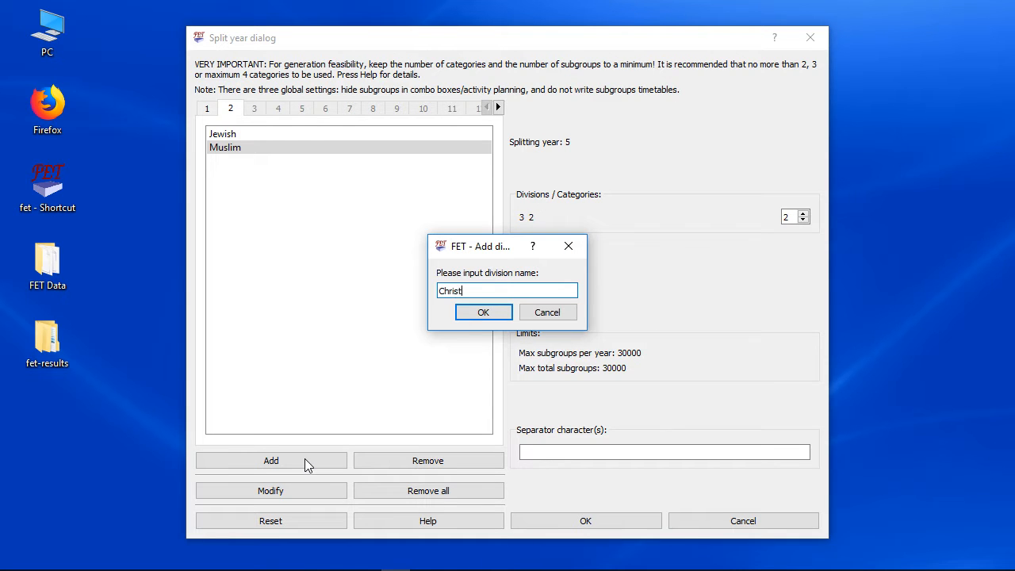
type("Christian1")
key("Return")
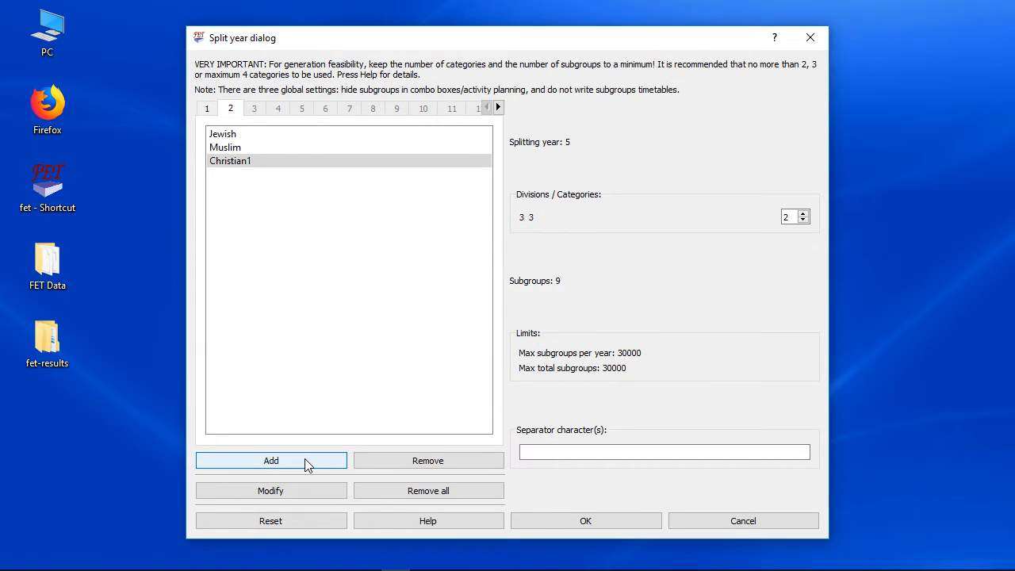
left_click(304, 458)
type("Christan2")
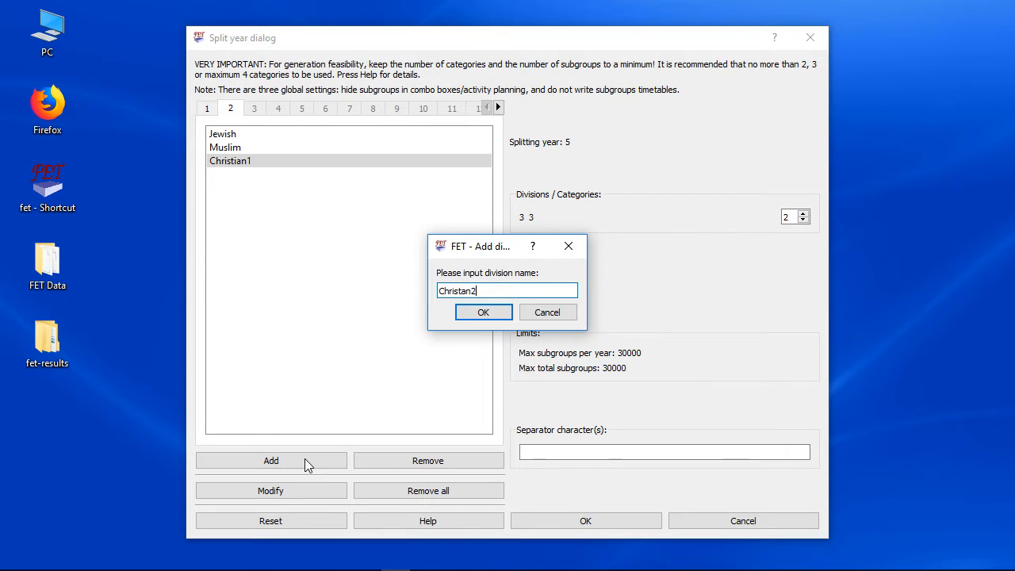
key("Return")
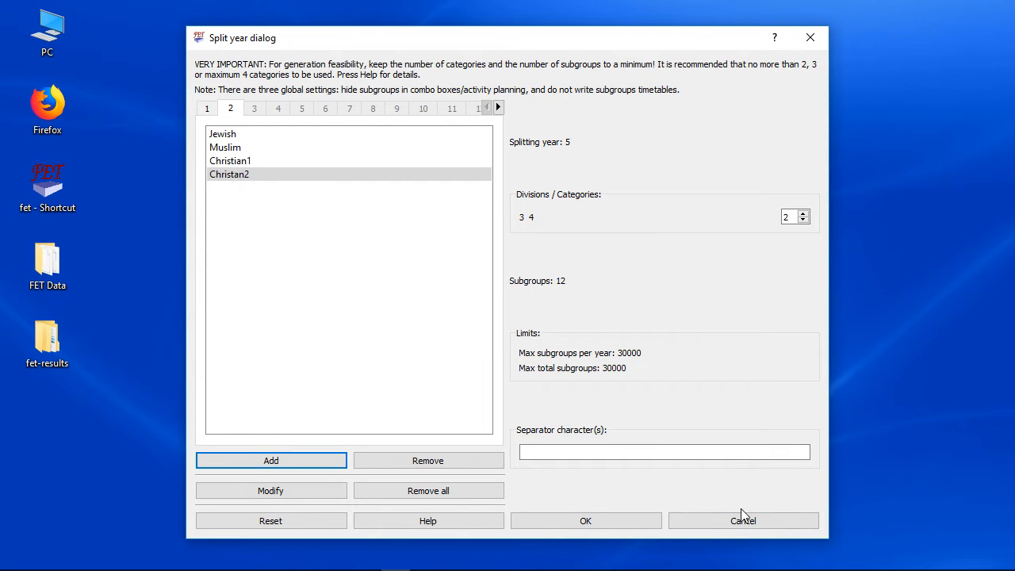
left_click(649, 525)
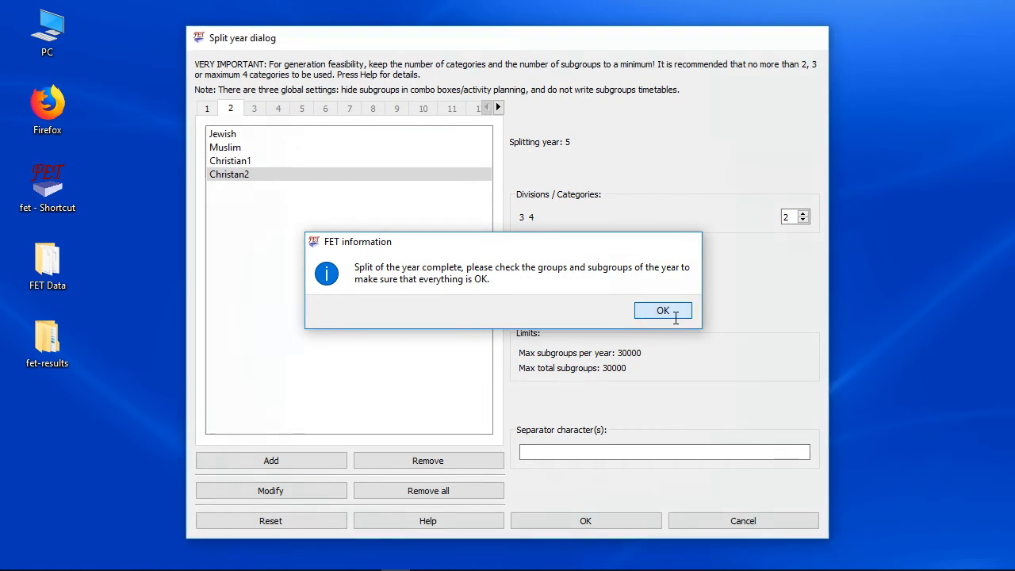
left_click(673, 310)
left_click(655, 477)
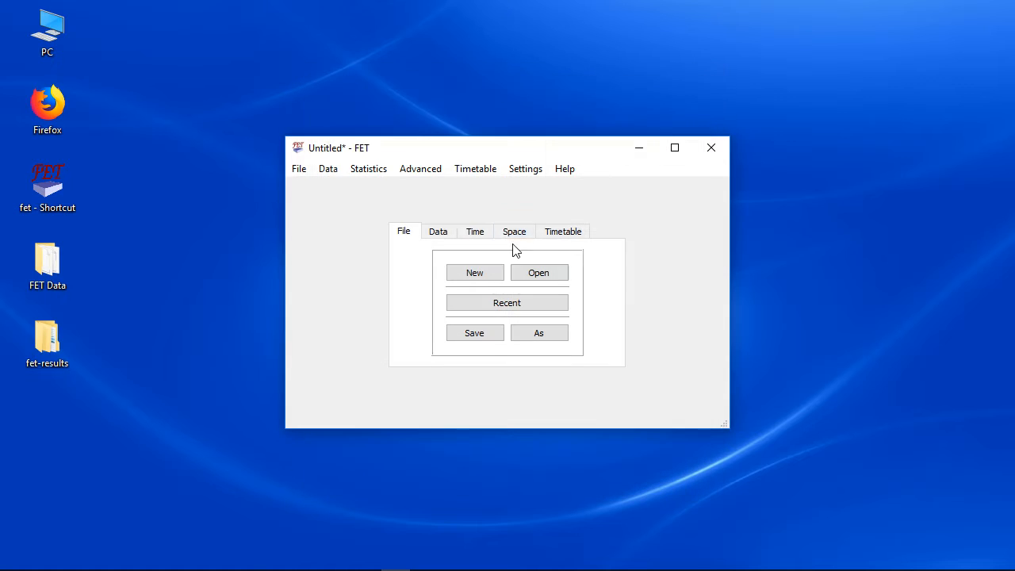
Check the student subgroups of year 5 for groups 5a, 5b and 5Jewish, and close the subgroups list
left_click(328, 169)
mouse_move(373, 289)
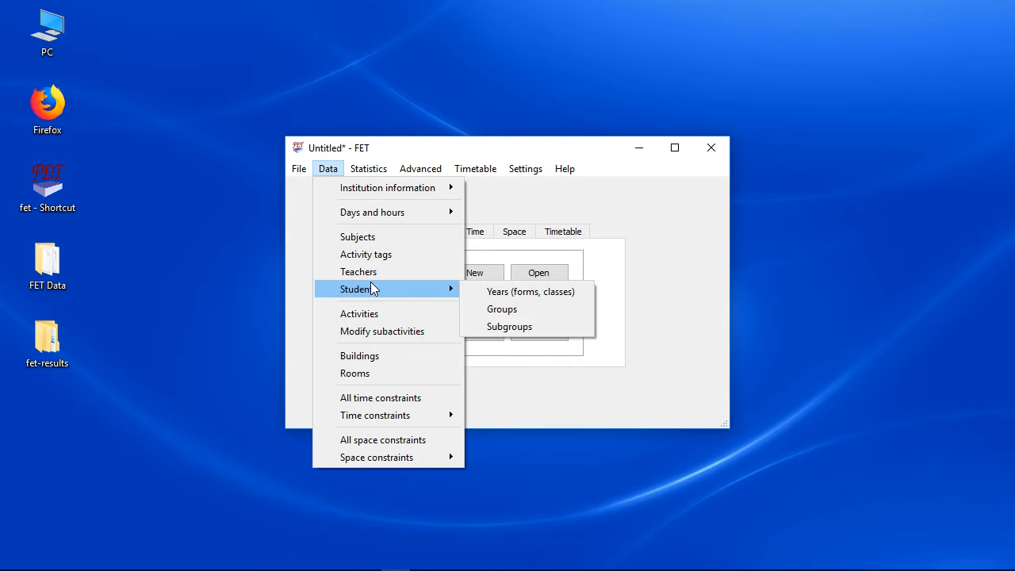
left_click(505, 321)
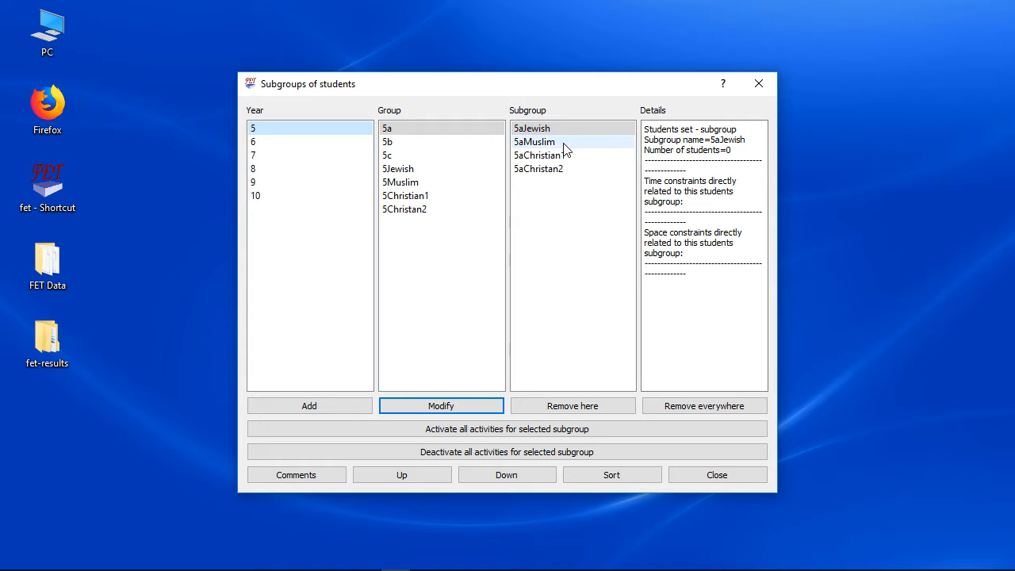
left_click(395, 142)
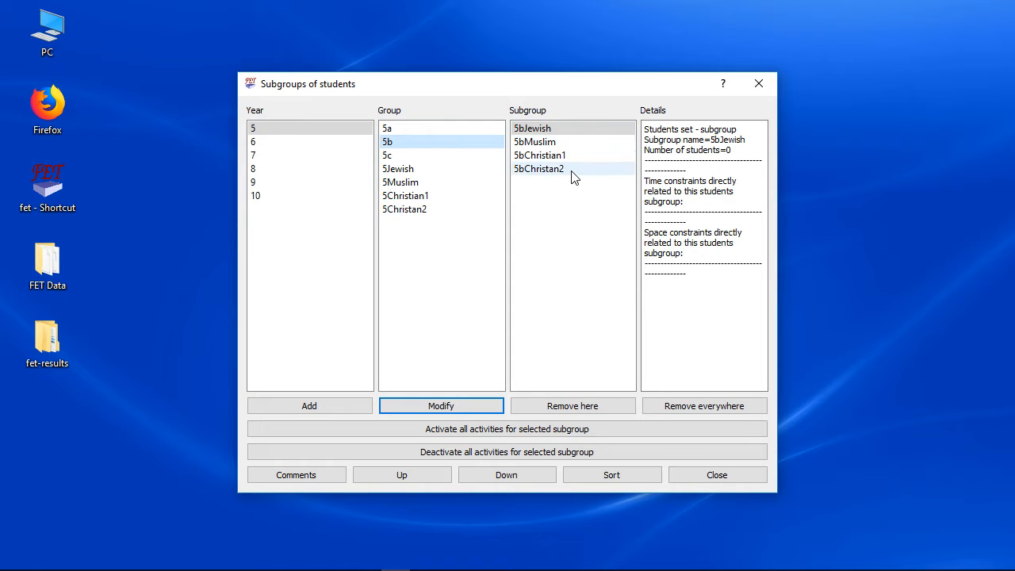
left_click(438, 171)
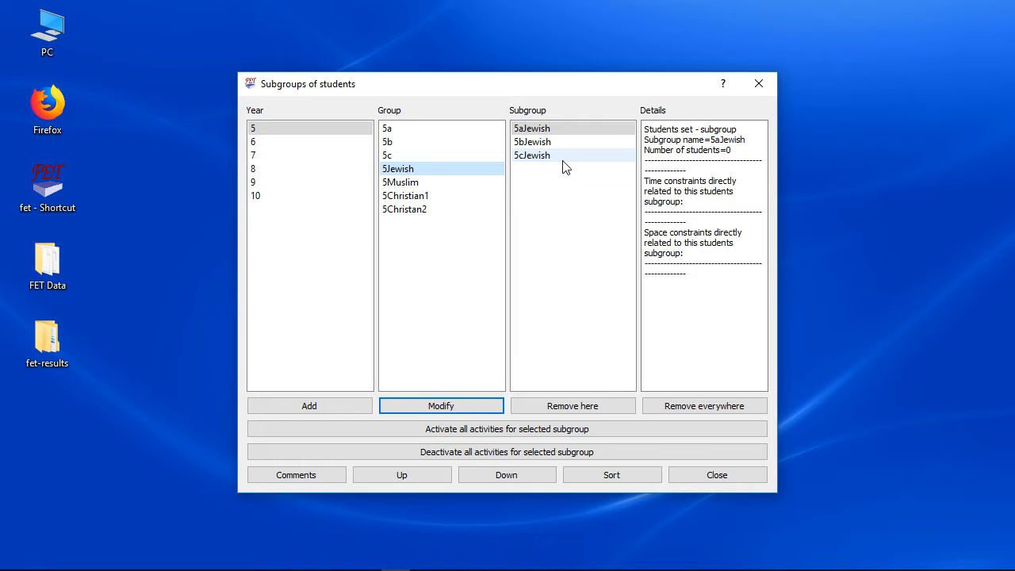
left_click(693, 476)
Open the category division of student year 7 and set the number of categories to 3
left_click(343, 168)
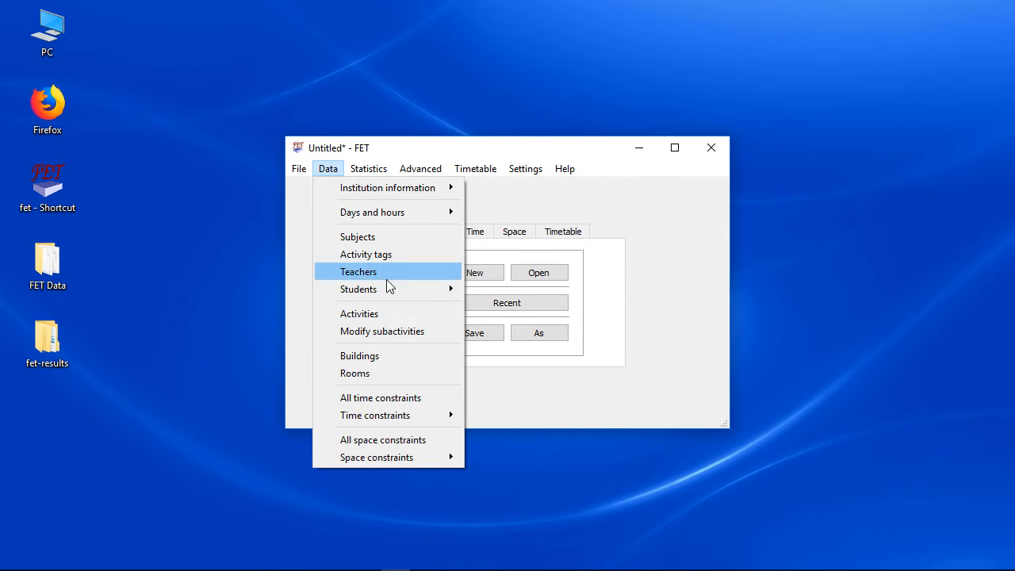
mouse_move(463, 293)
left_click(507, 291)
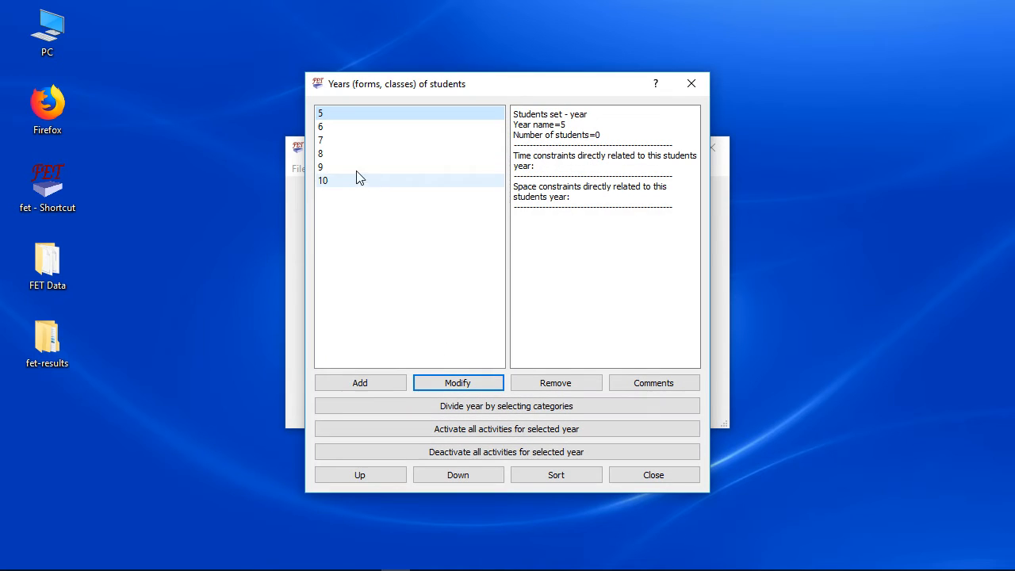
left_click(337, 140)
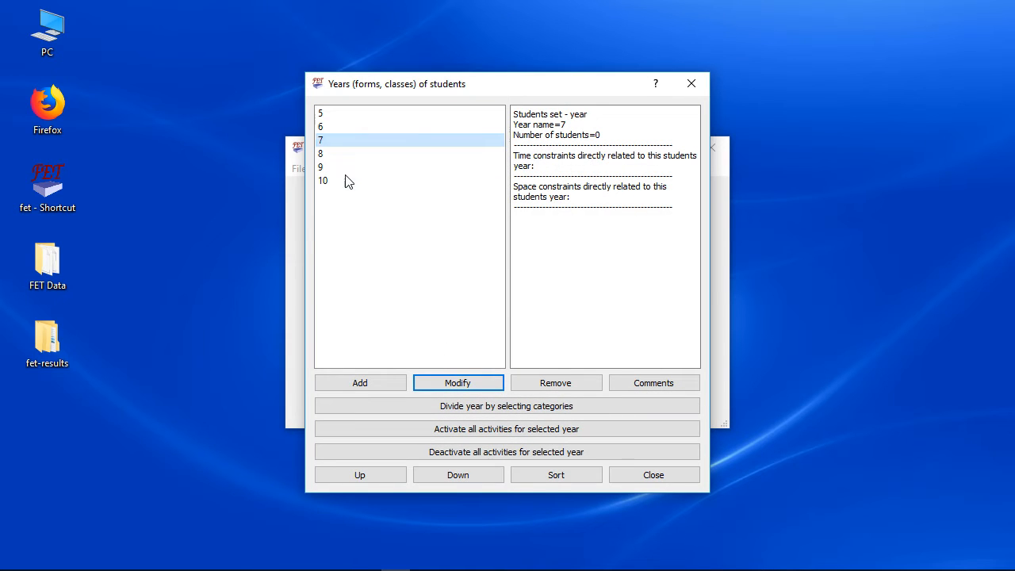
left_click(494, 407)
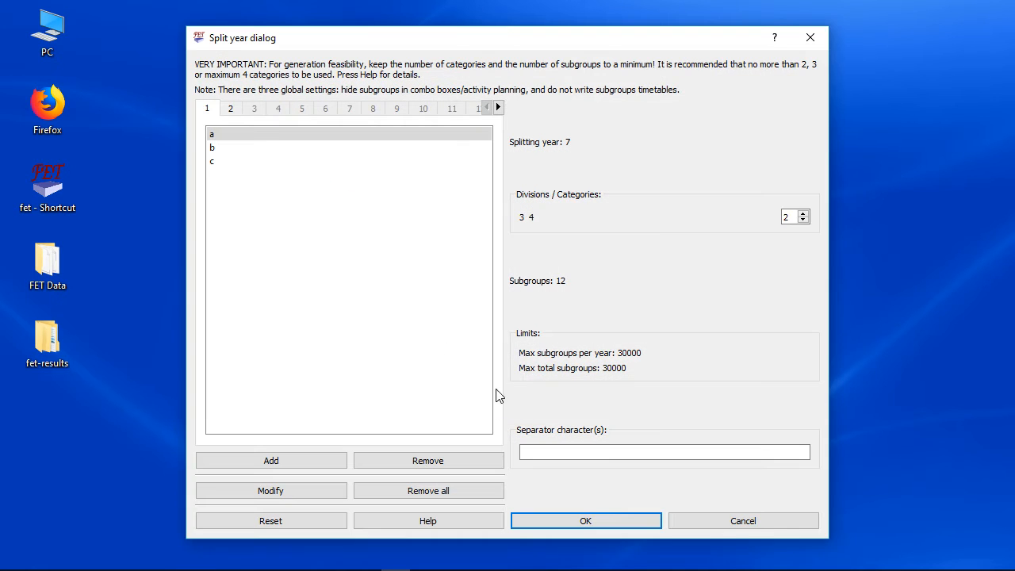
left_click(803, 212)
left_click(230, 110)
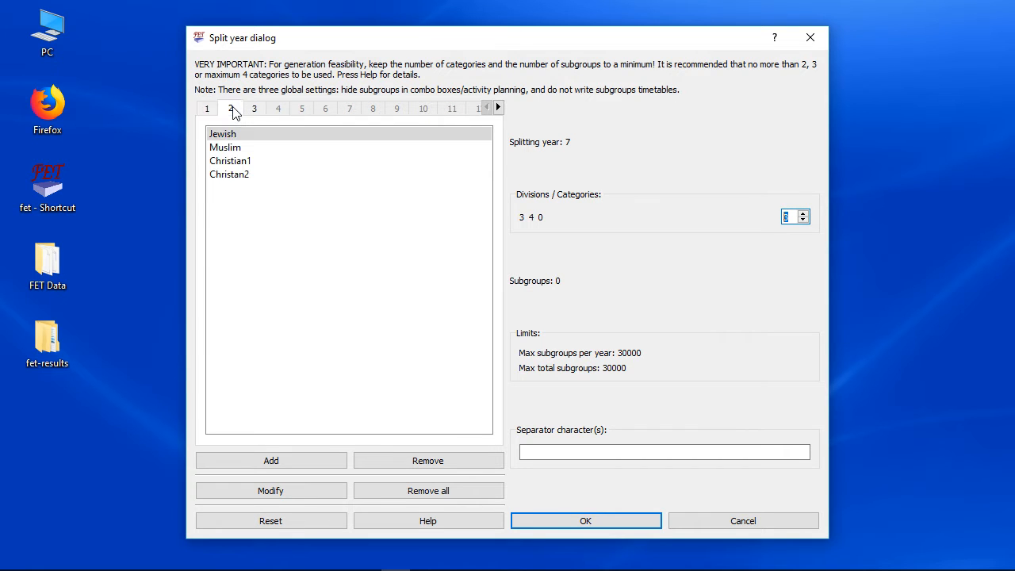
Add the divisions Physics, Biology and Chemistry to the third category of year 7
left_click(253, 111)
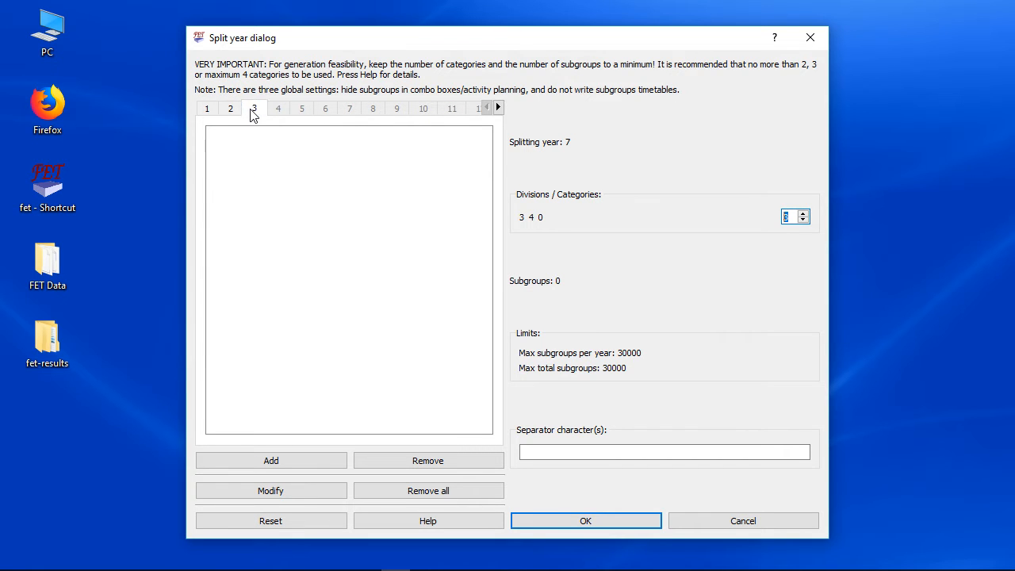
left_click(310, 460)
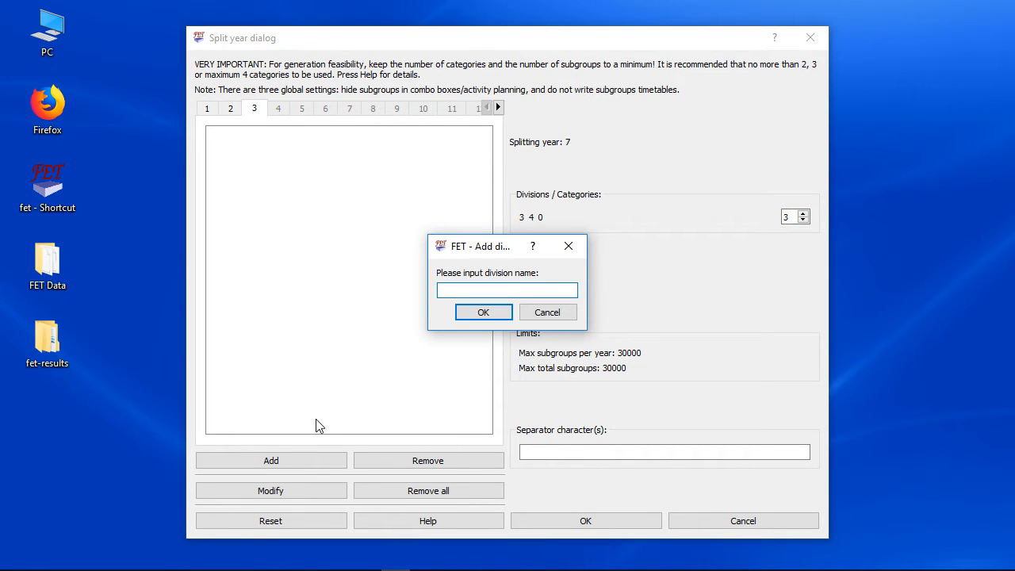
type("Physics")
key("Return")
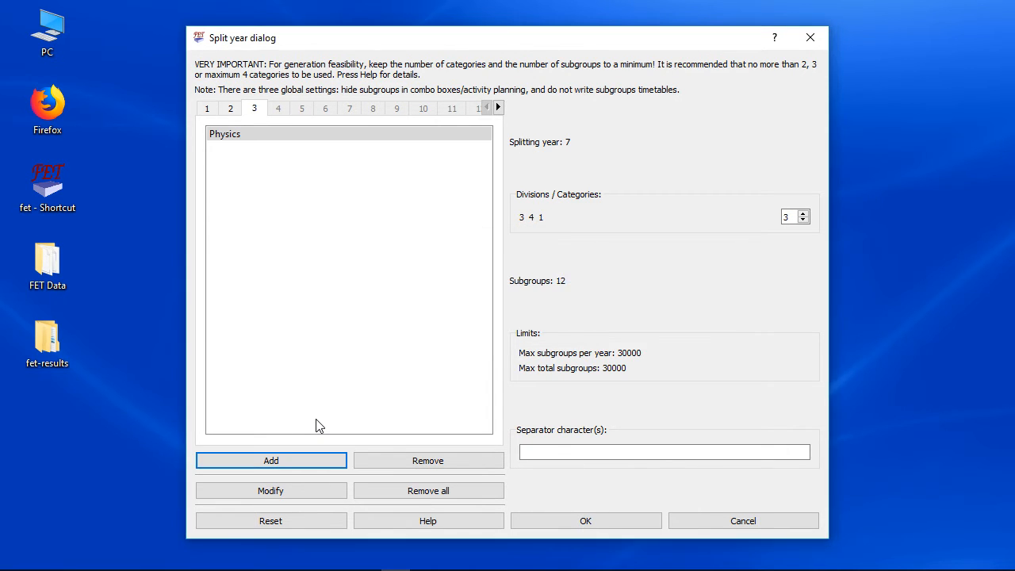
key("Return")
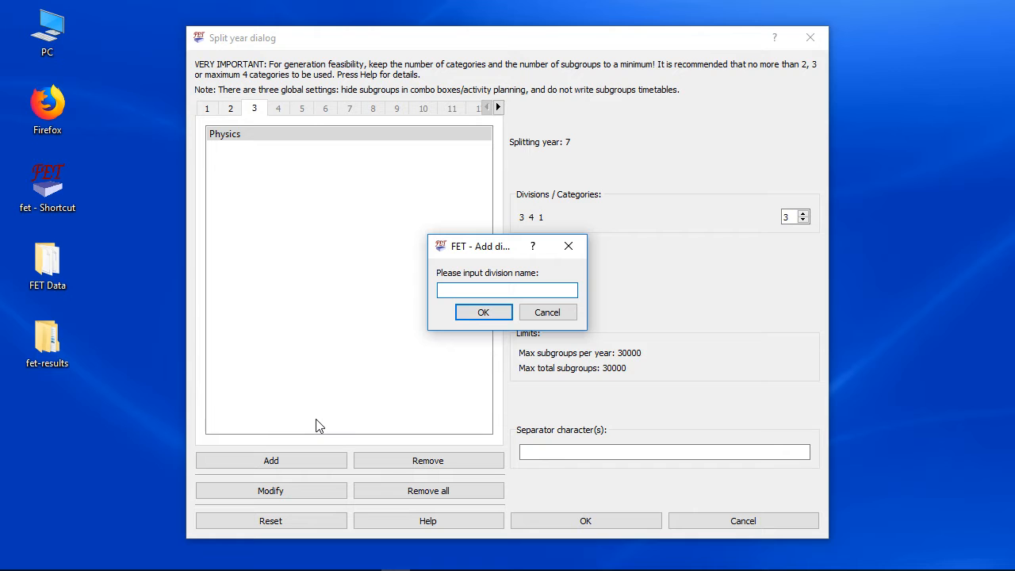
type("Biology")
key("Return")
key("Return")
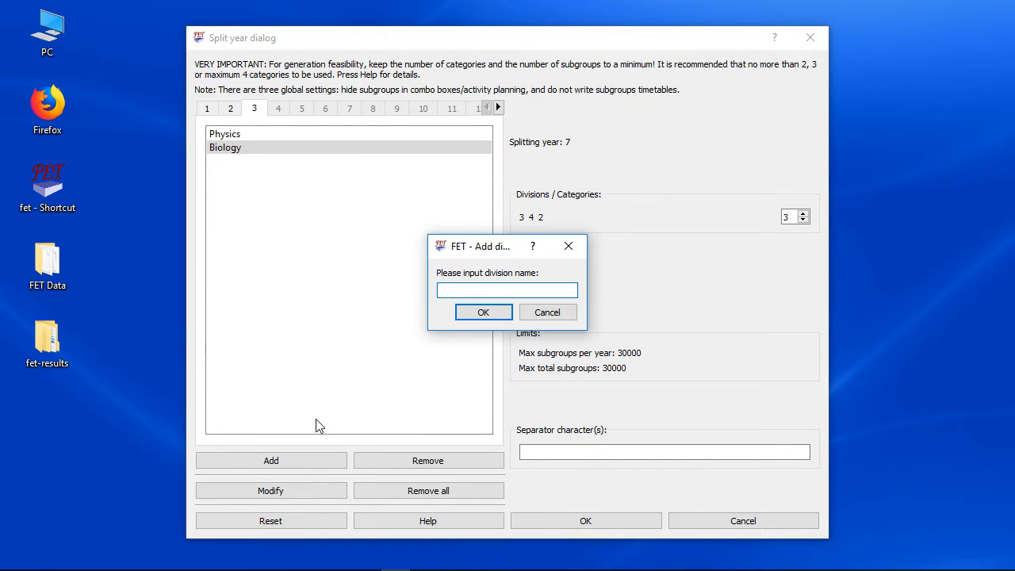
type("Chemistry")
key("Return")
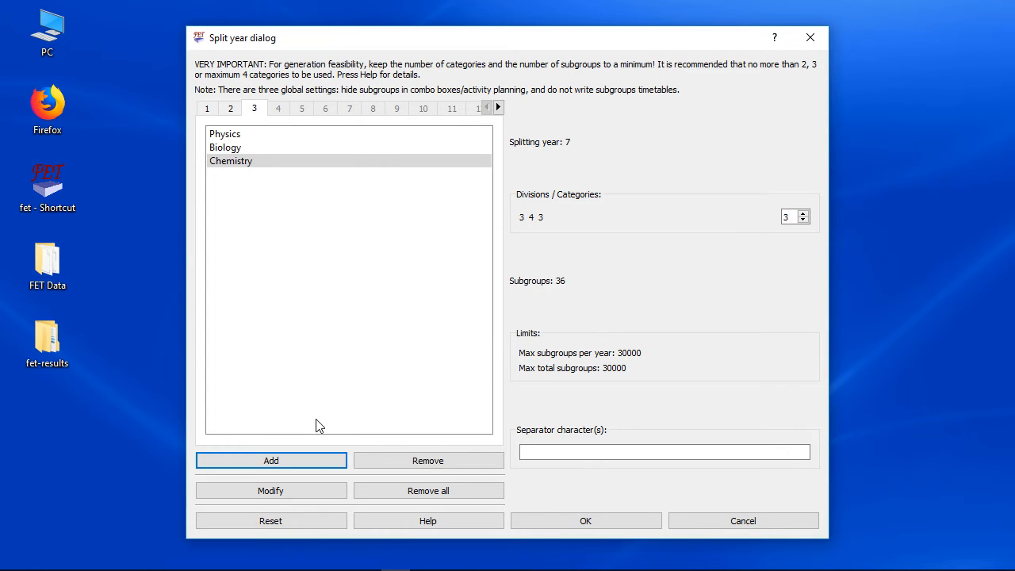
Review the three categories of year 7, apply the split and close the years list
left_click(227, 108)
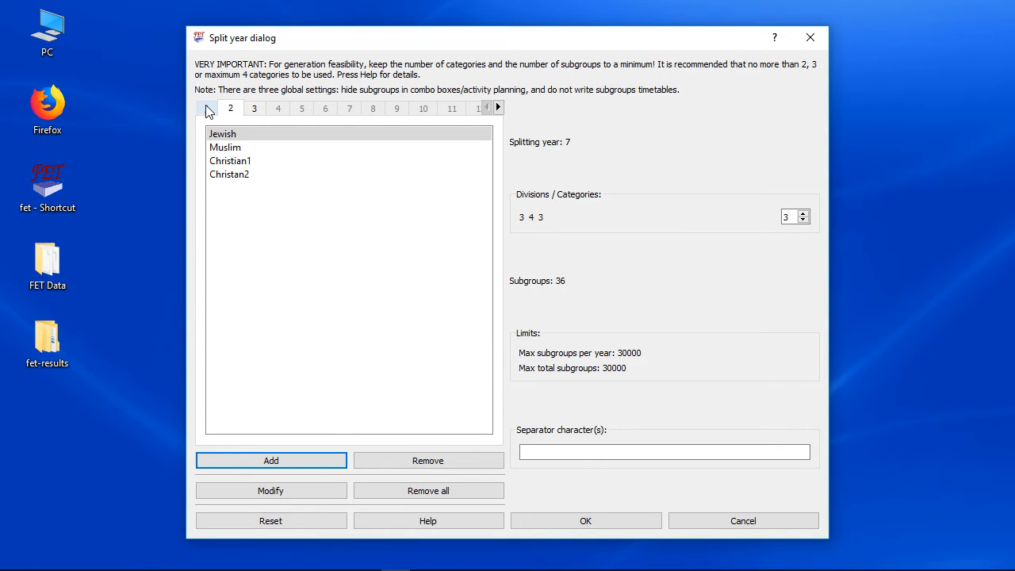
left_click(208, 111)
left_click(228, 108)
left_click(251, 111)
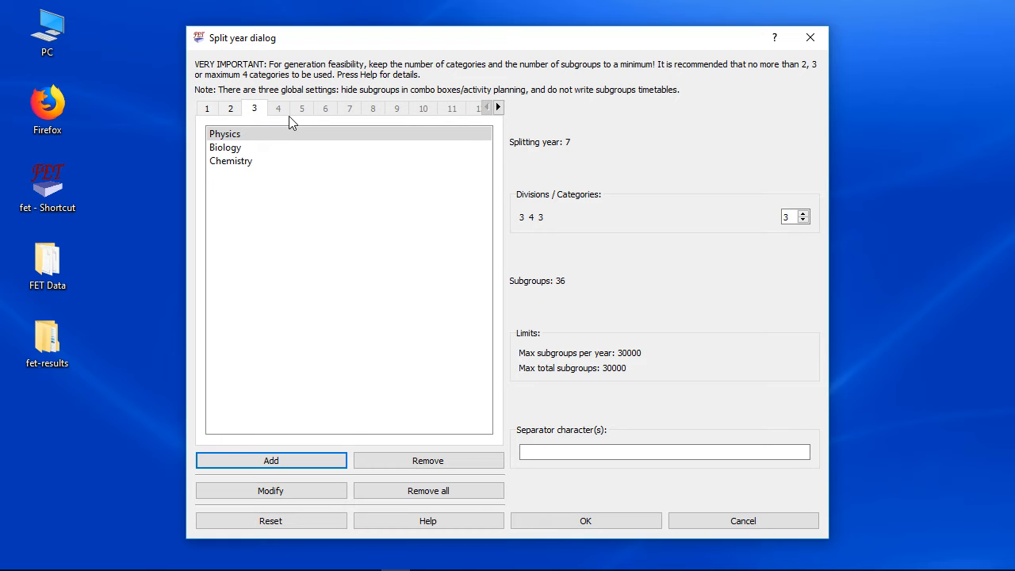
left_click(565, 519)
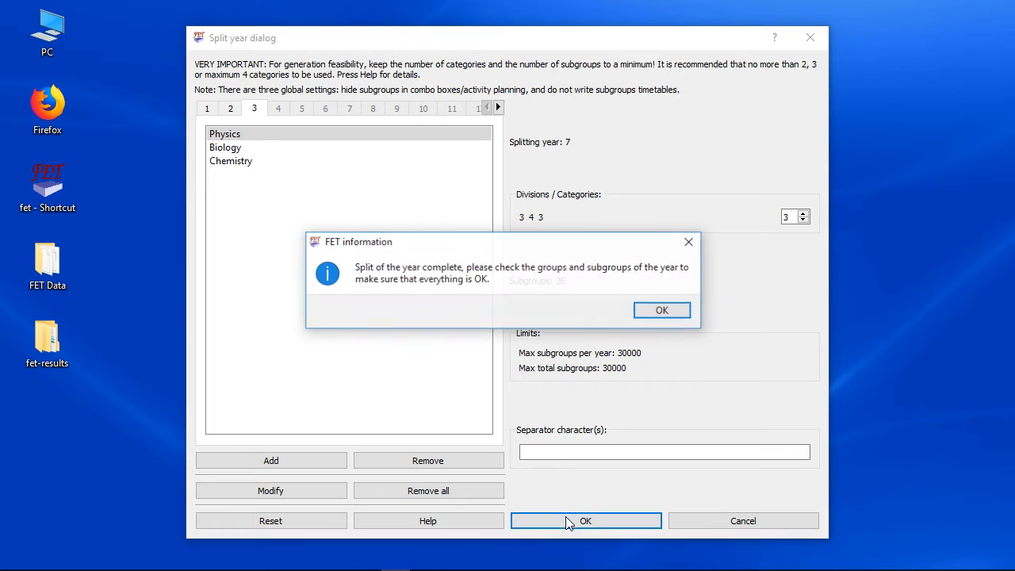
left_click(654, 310)
left_click(649, 471)
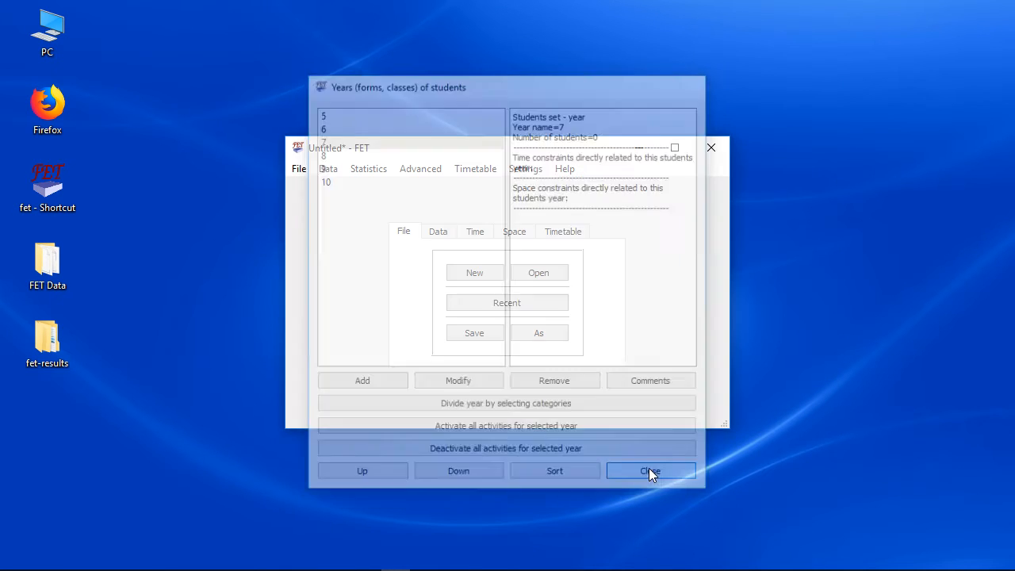
Open the student subgroups list and examine the subgroups of year 7 for groups 7a, 7b and 7c
left_click(335, 176)
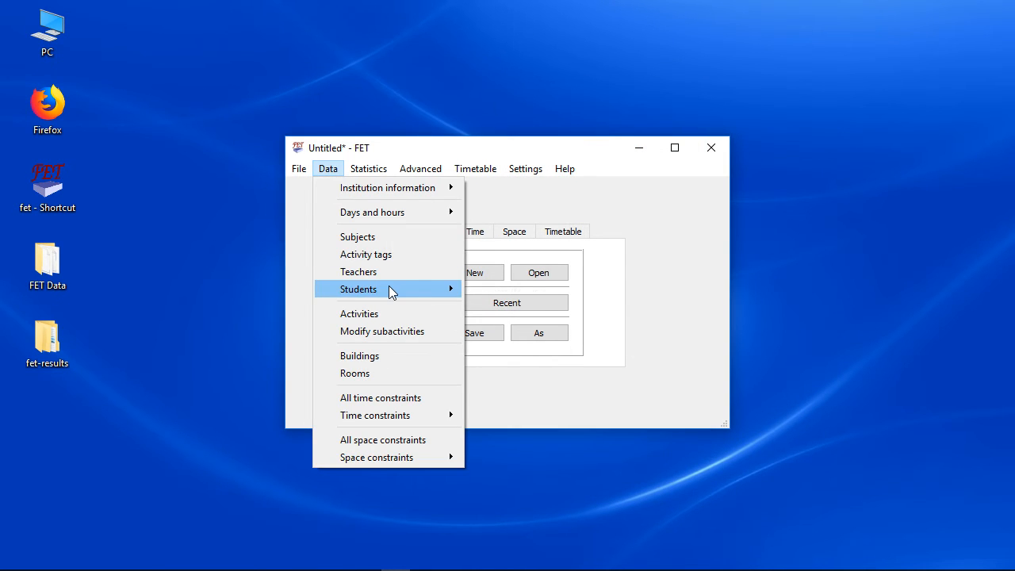
mouse_move(388, 288)
left_click(506, 323)
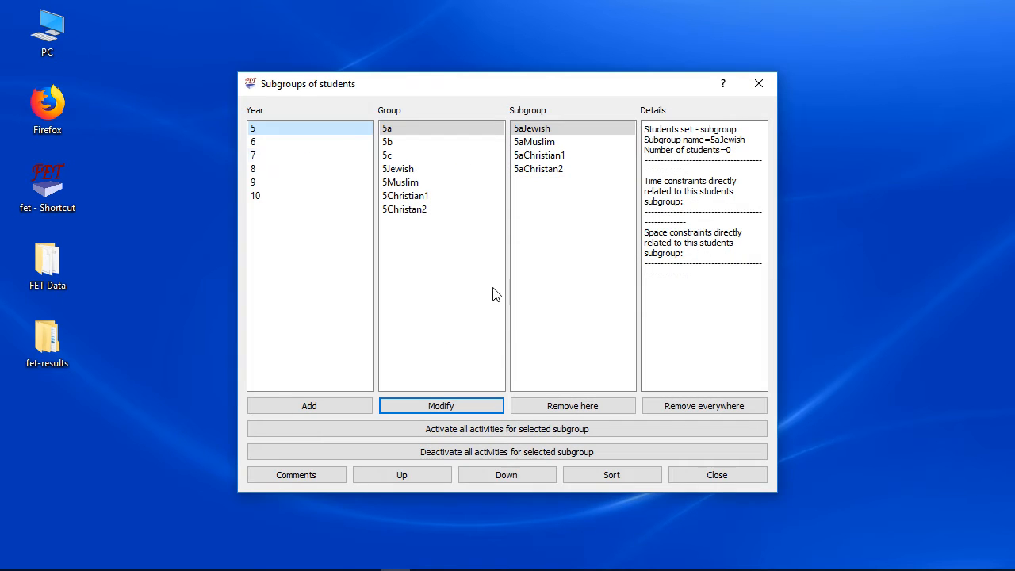
left_click(291, 157)
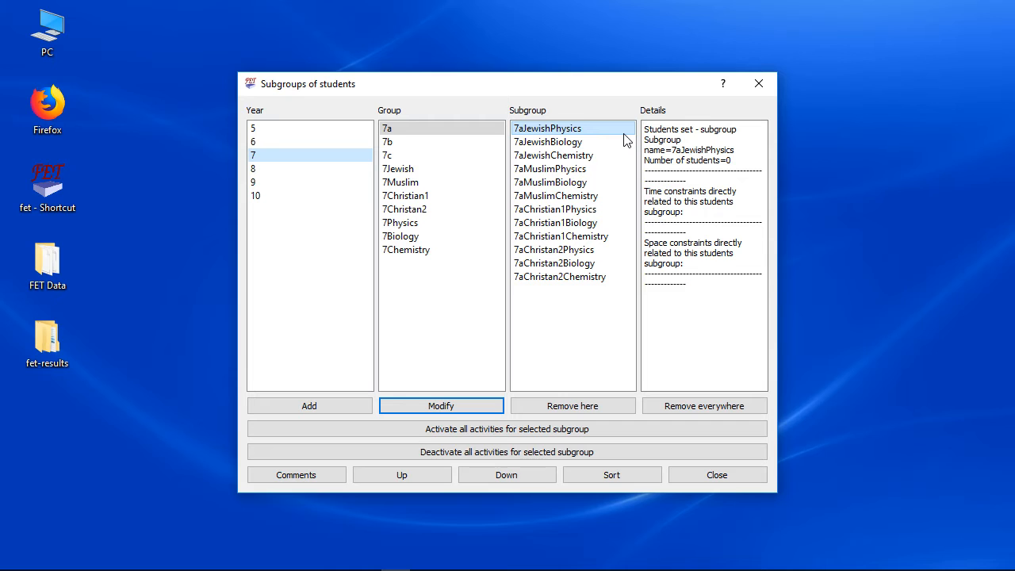
left_click(478, 144)
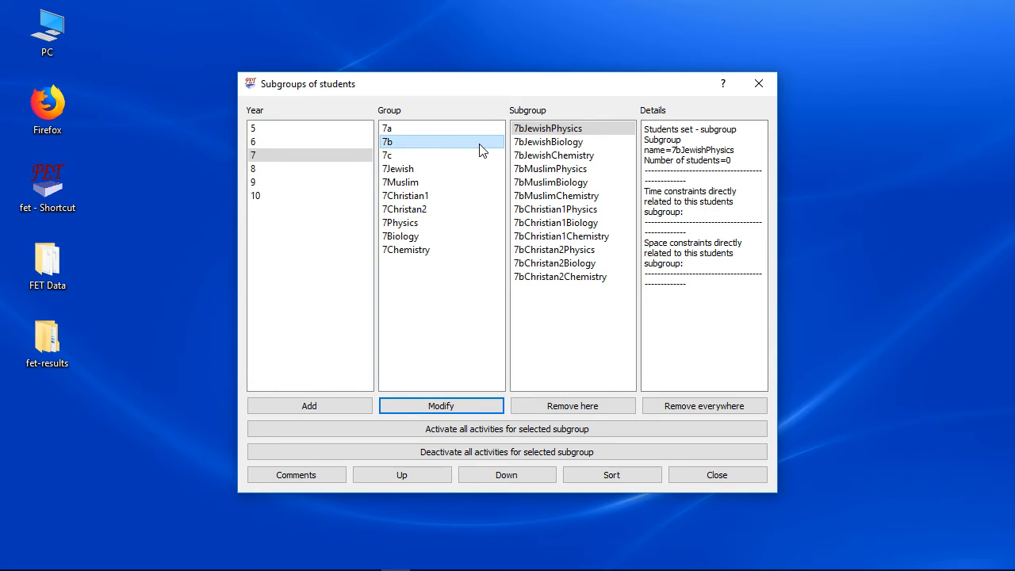
left_click(561, 169)
left_click(612, 184)
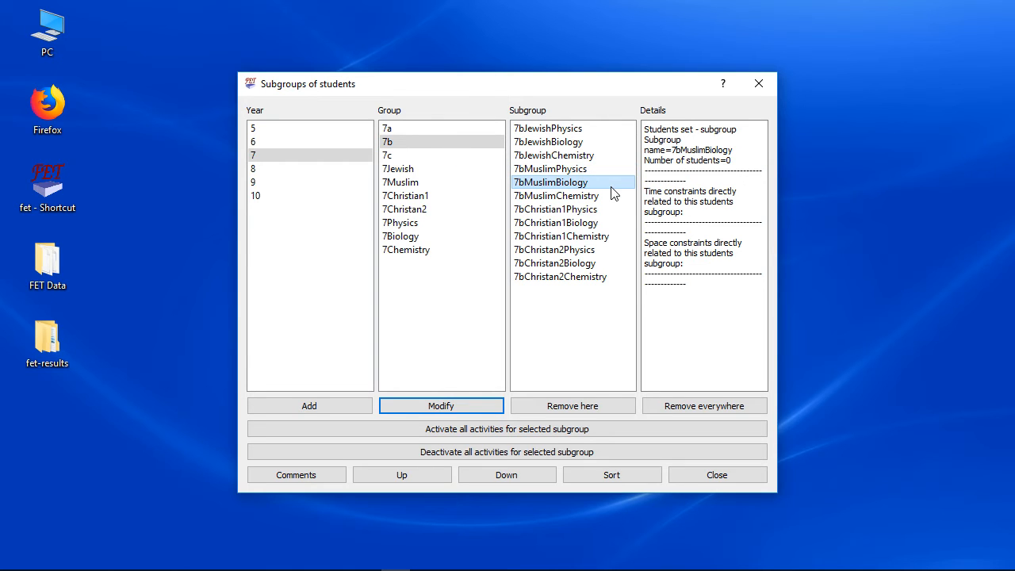
left_click(608, 198)
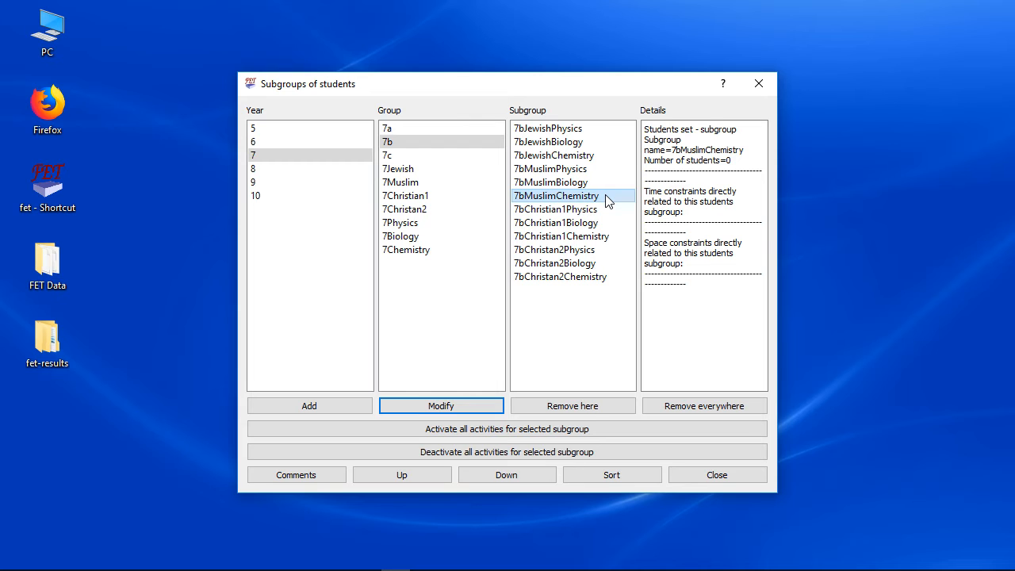
left_click(432, 156)
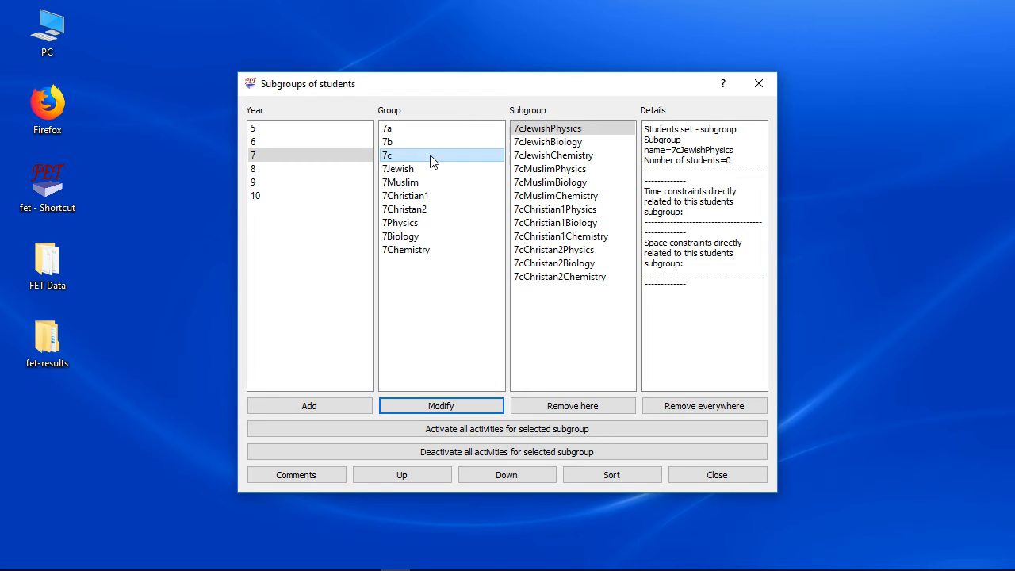
Review the subgroups of year 7's religion groups and of 7Physics, 7Biology and 7Chemistry, and close the subgroups list
left_click(432, 169)
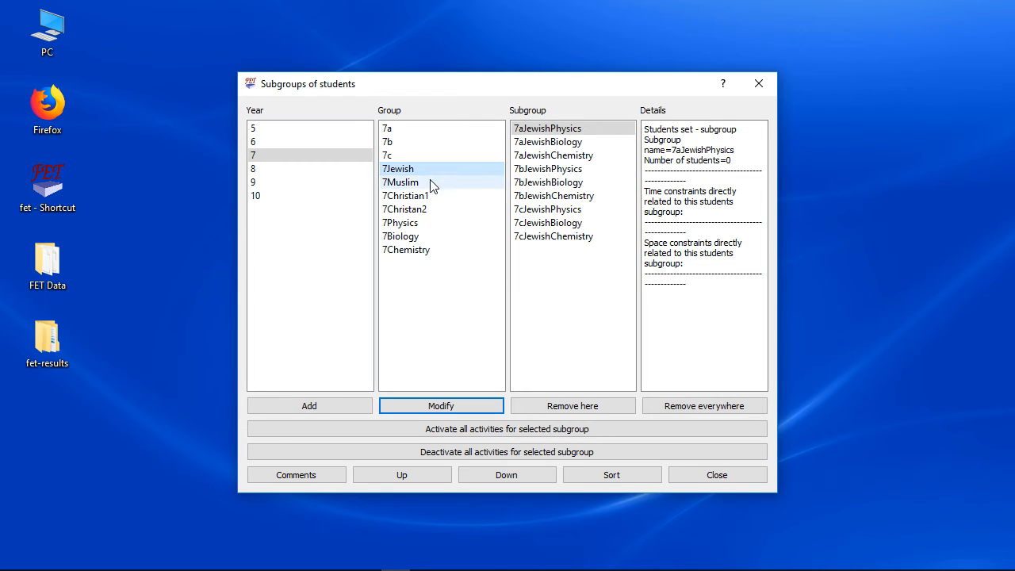
left_click(432, 183)
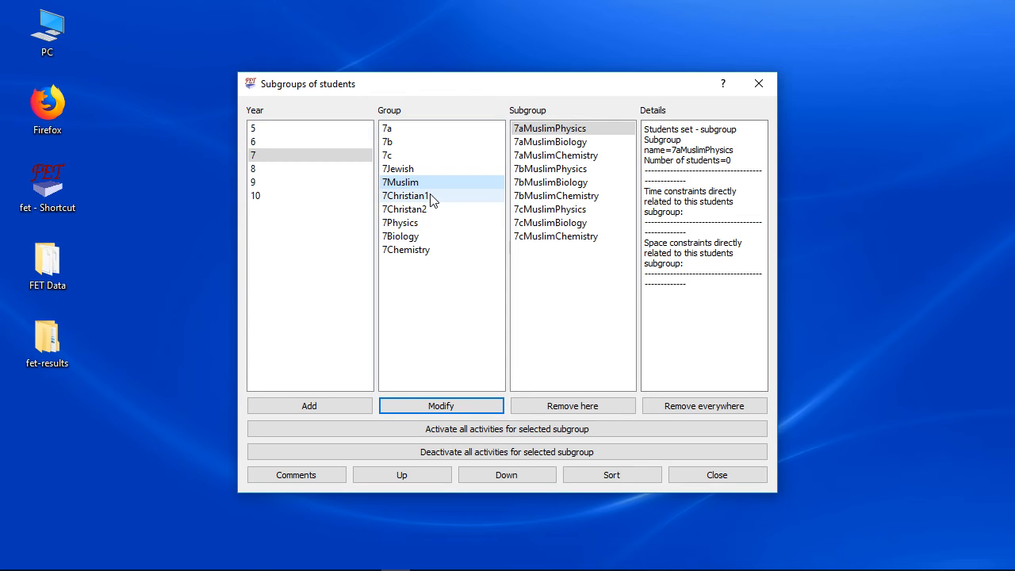
left_click(432, 197)
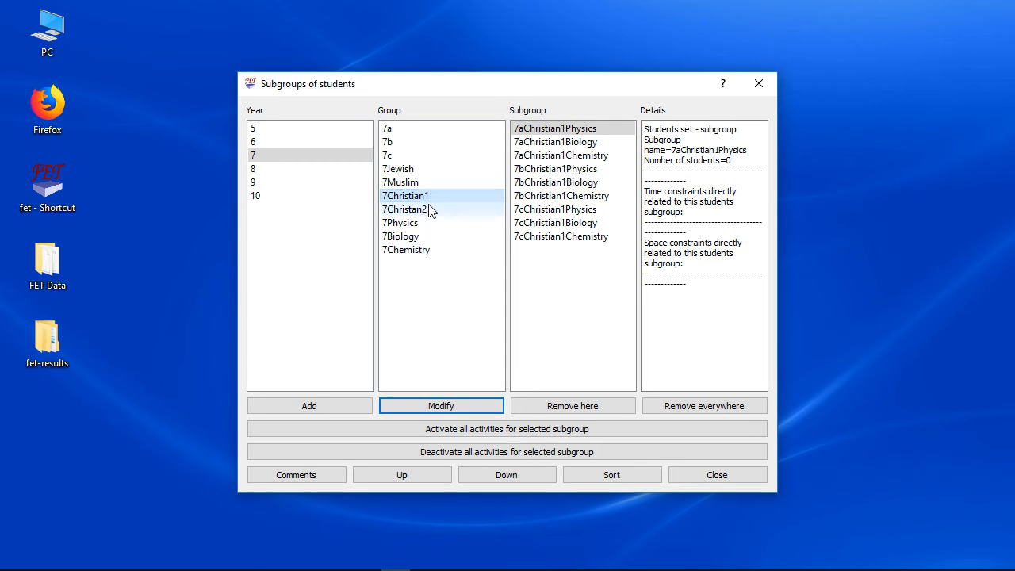
left_click(429, 209)
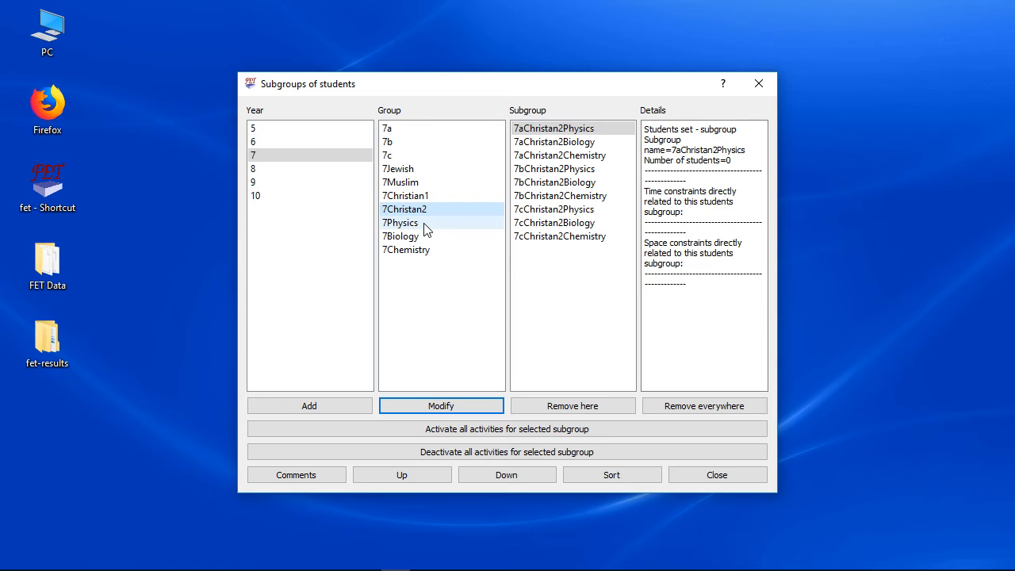
left_click(424, 224)
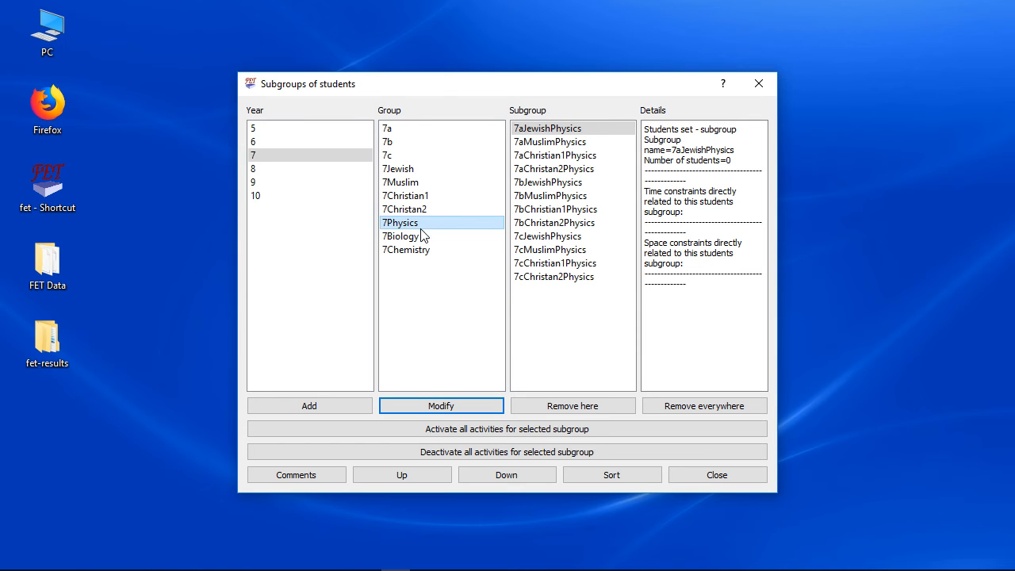
left_click(420, 235)
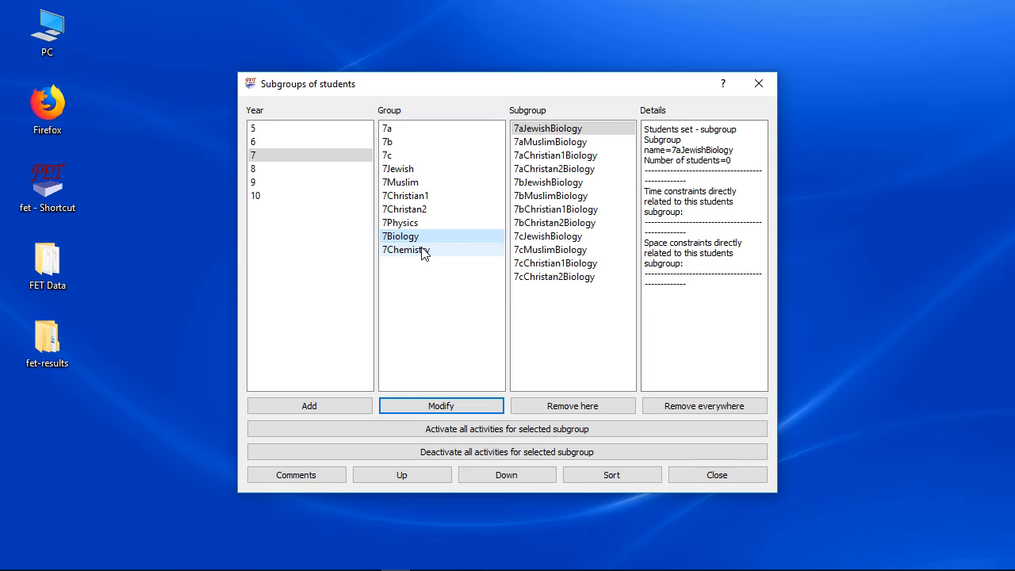
left_click(424, 250)
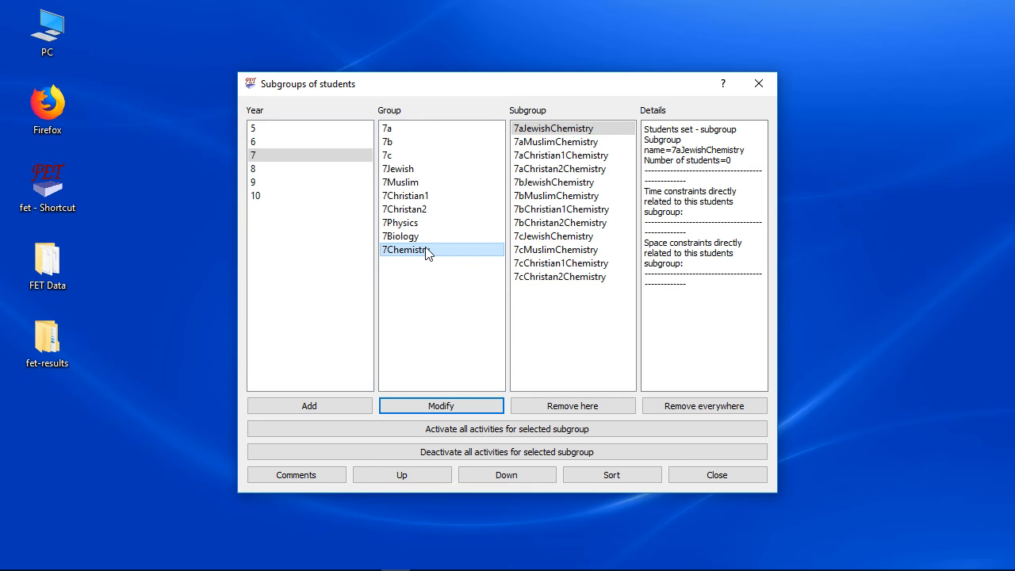
left_click(701, 476)
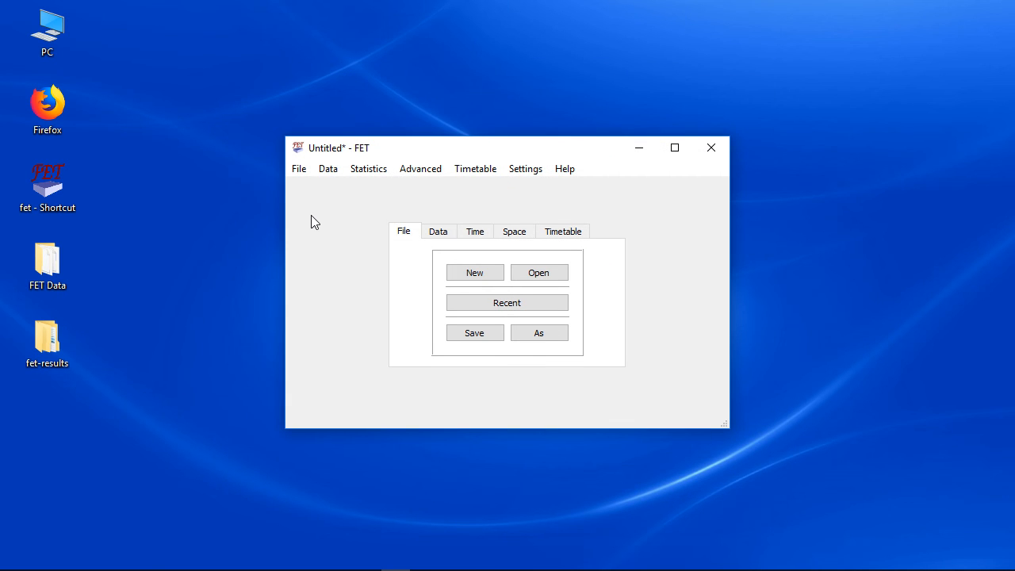
Open the category division of student year 5 from the years list
left_click(328, 168)
mouse_move(388, 292)
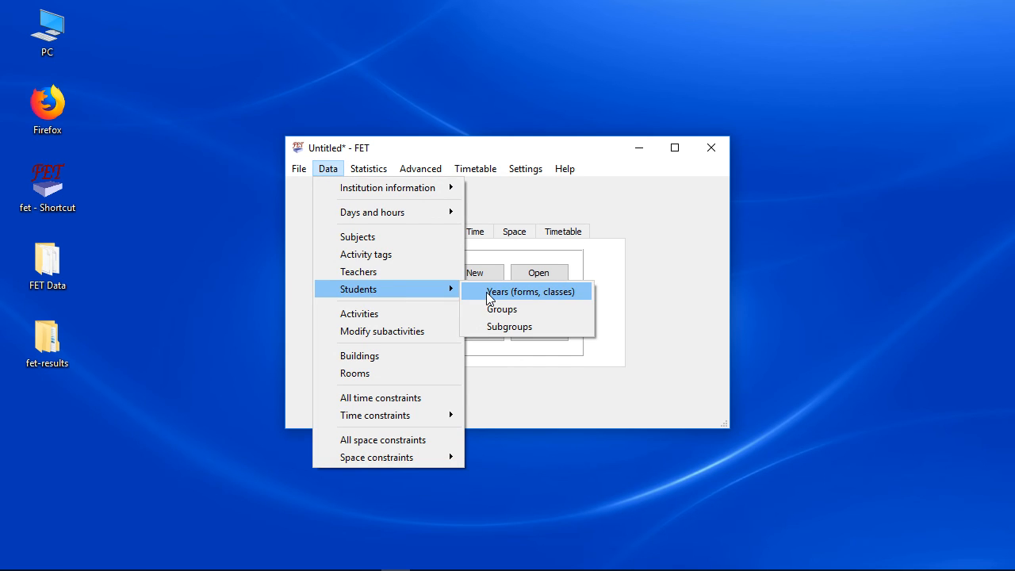
left_click(491, 295)
left_click(479, 408)
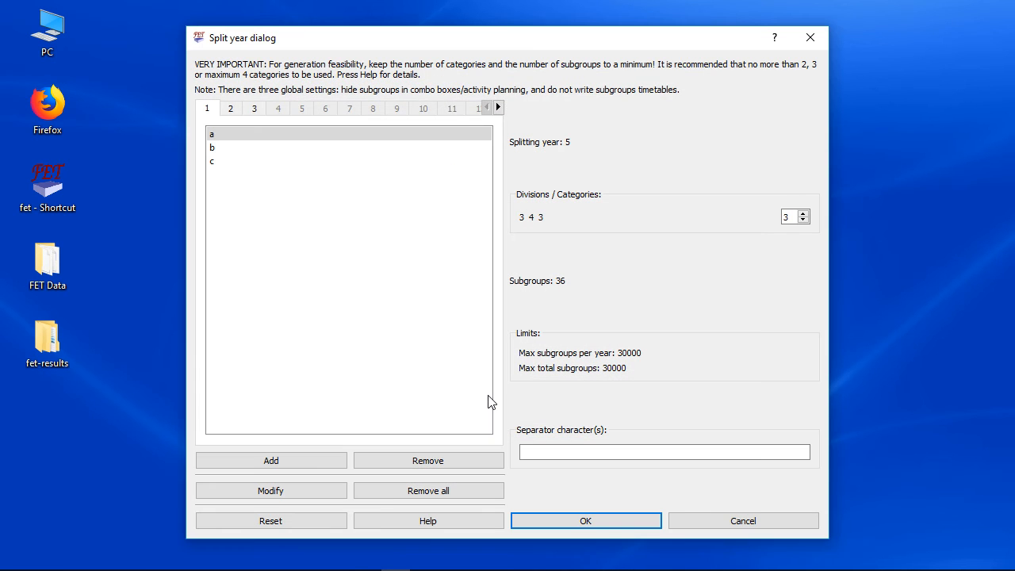